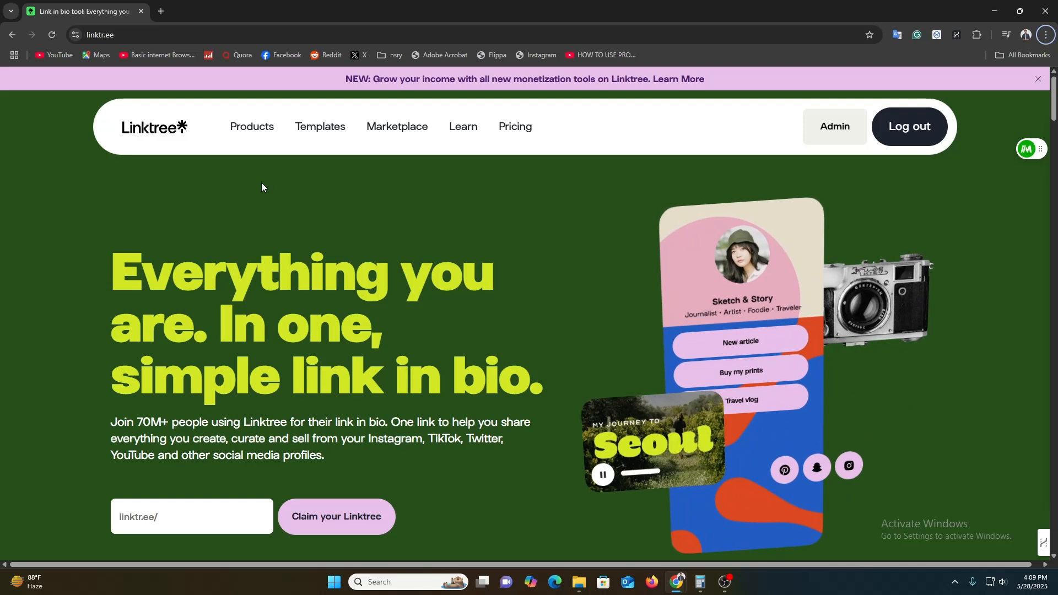
Copy the linktr.ee address and open the site in a new Incognito window.
{"action": "key", "text": "ctrl+l"}
{"action": "key", "text": "ctrl+c"}
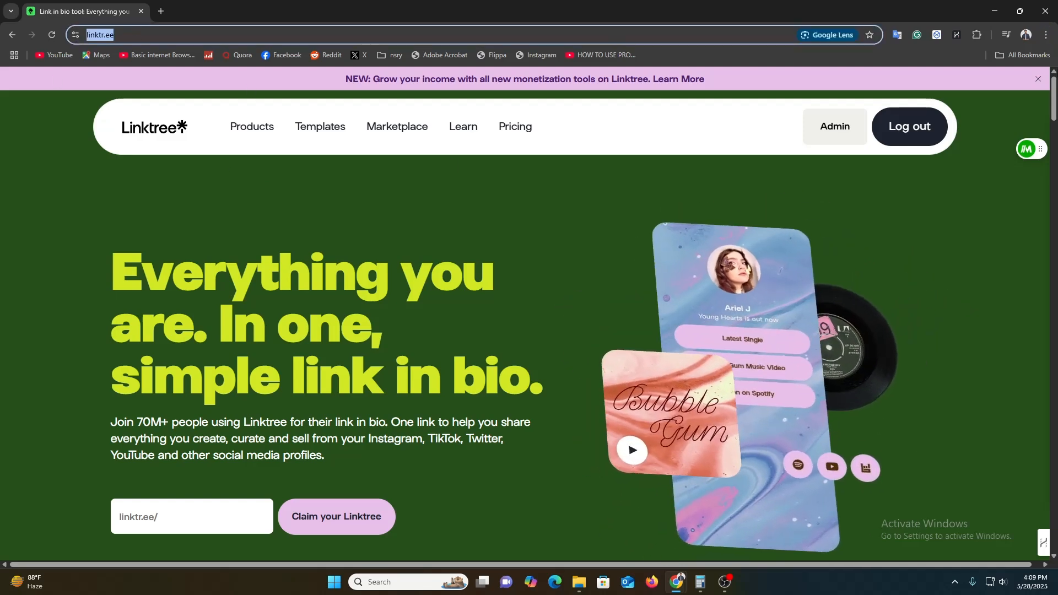
{"action": "left_click", "coordinate": [1047, 34]}
{"action": "left_click", "coordinate": [951, 90]}
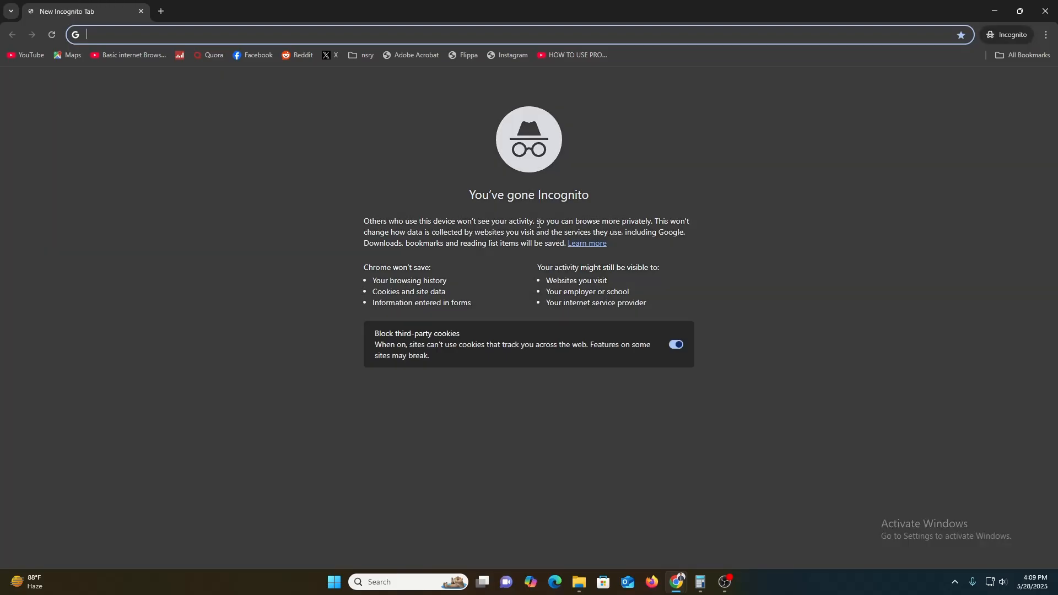
{"action": "key", "text": "ctrl+v"}
{"action": "key", "text": "Return"}
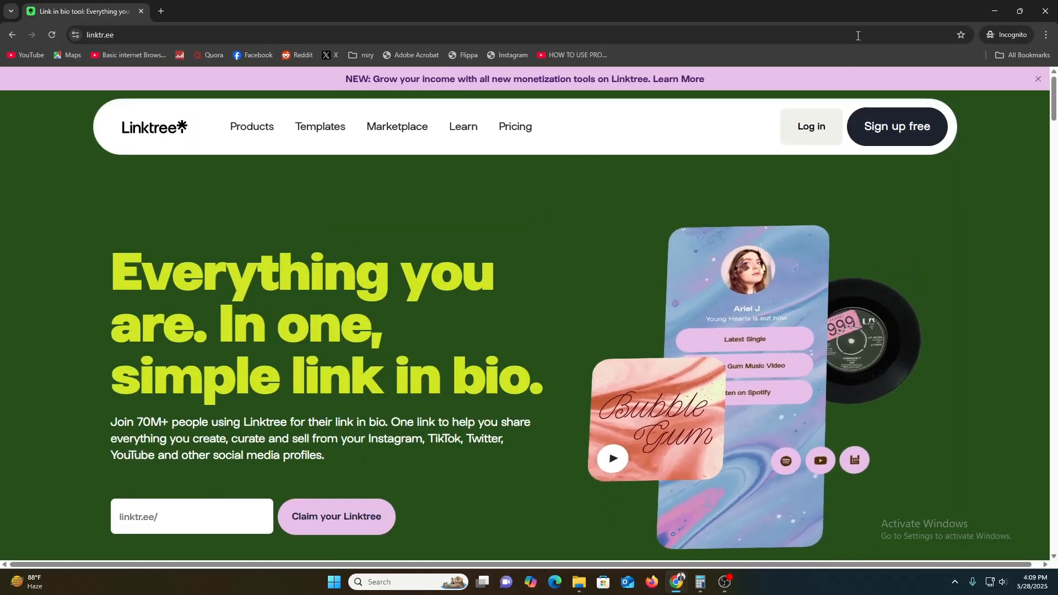
Look through the Linktree home page, including the section on creating and customizing a Linktree.
{"action": "scroll", "coordinate": [673, 419], "scroll_direction": "down", "scroll_amount": 5}
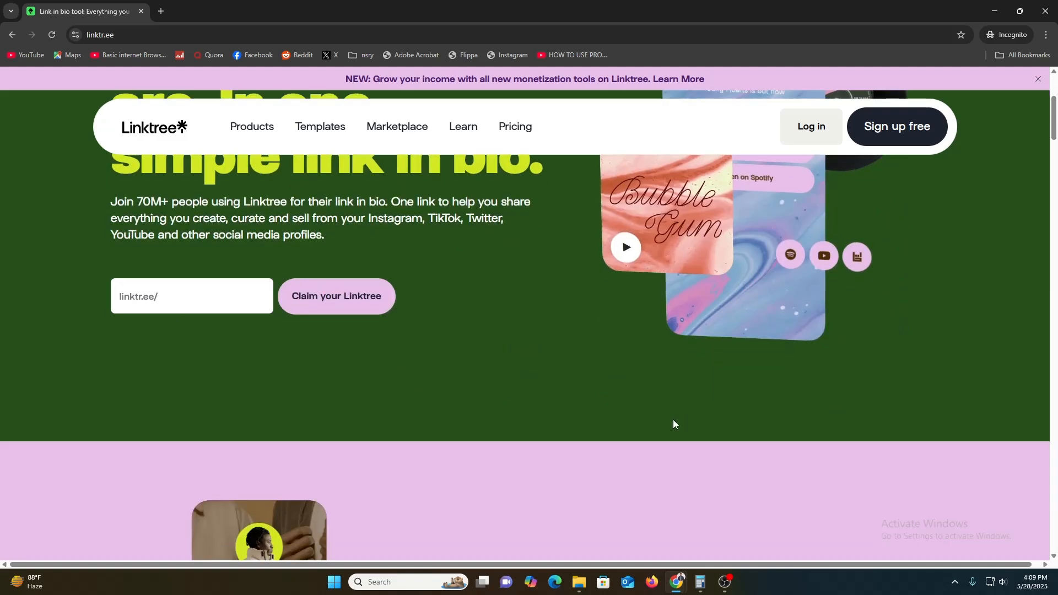
{"action": "scroll", "coordinate": [673, 419], "scroll_direction": "up", "scroll_amount": 5}
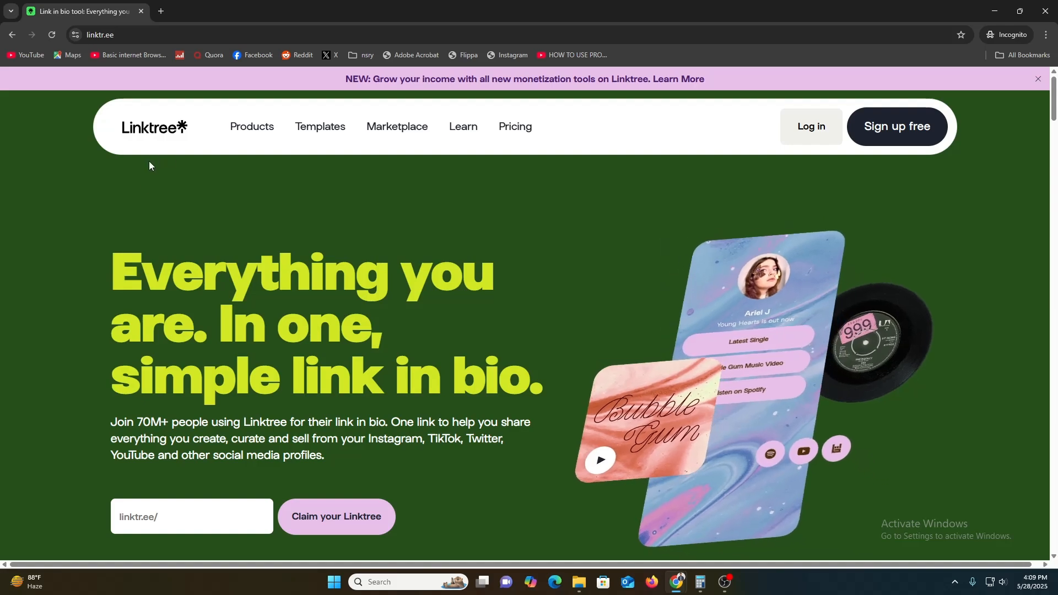
{"action": "scroll", "coordinate": [68, 240], "scroll_direction": "down", "scroll_amount": 2}
{"action": "scroll", "coordinate": [76, 229], "scroll_direction": "up", "scroll_amount": 2}
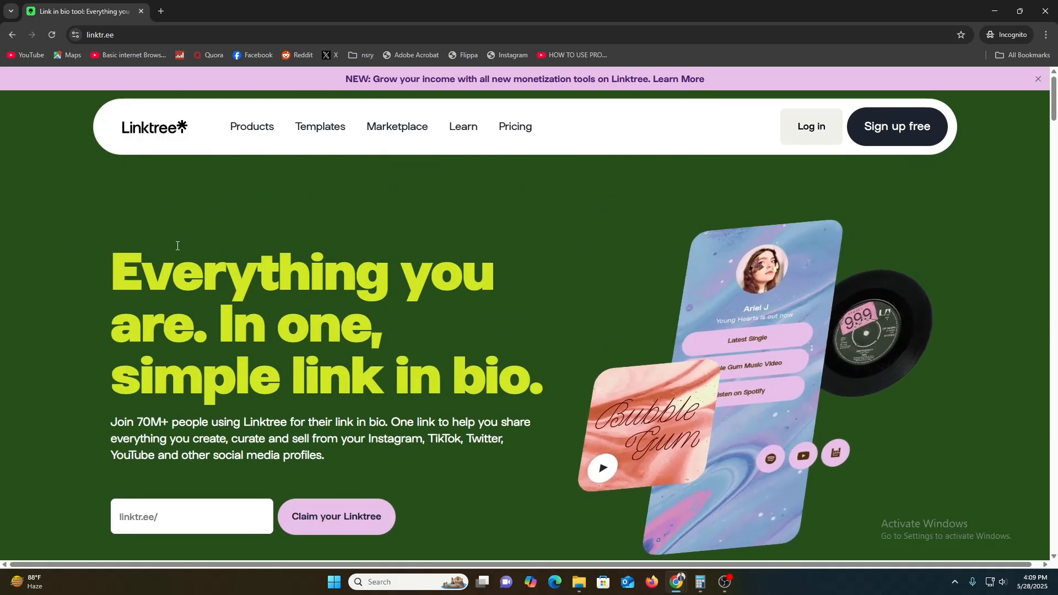
{"action": "scroll", "coordinate": [189, 286], "scroll_direction": "down", "scroll_amount": 10}
{"action": "scroll", "coordinate": [201, 293], "scroll_direction": "up", "scroll_amount": 5}
{"action": "scroll", "coordinate": [376, 312], "scroll_direction": "down", "scroll_amount": 5}
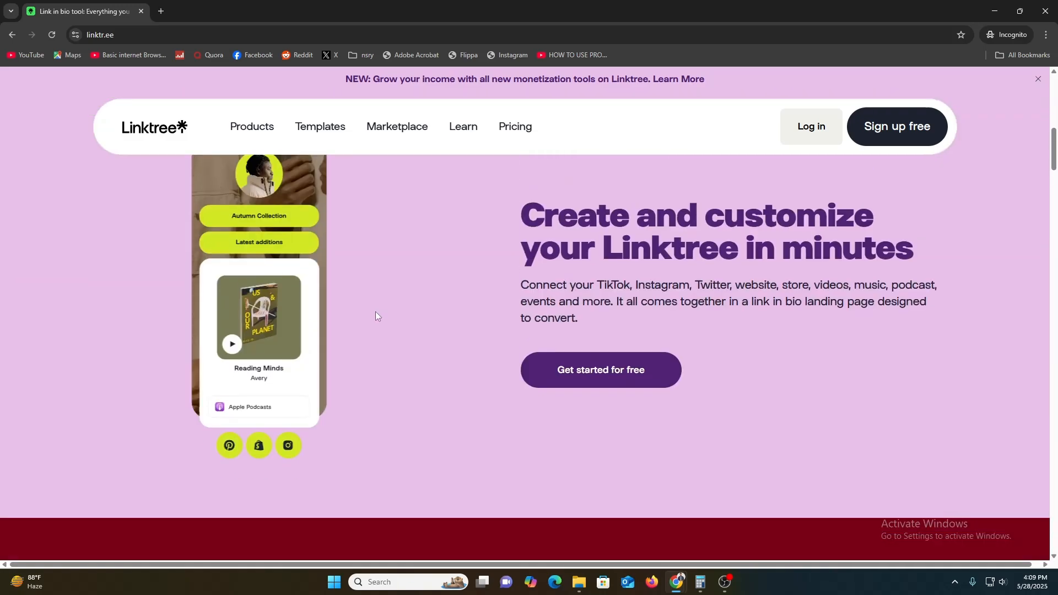
{"action": "scroll", "coordinate": [402, 353], "scroll_direction": "up", "scroll_amount": 10}
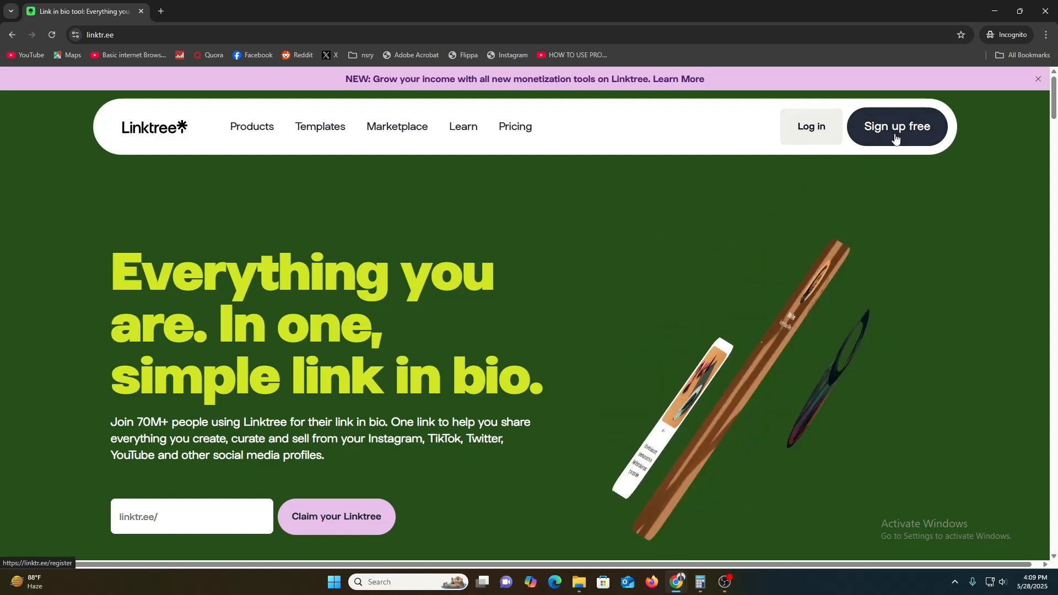
Open the free sign-up form and enter the account email address.
{"action": "left_click", "coordinate": [896, 137]}
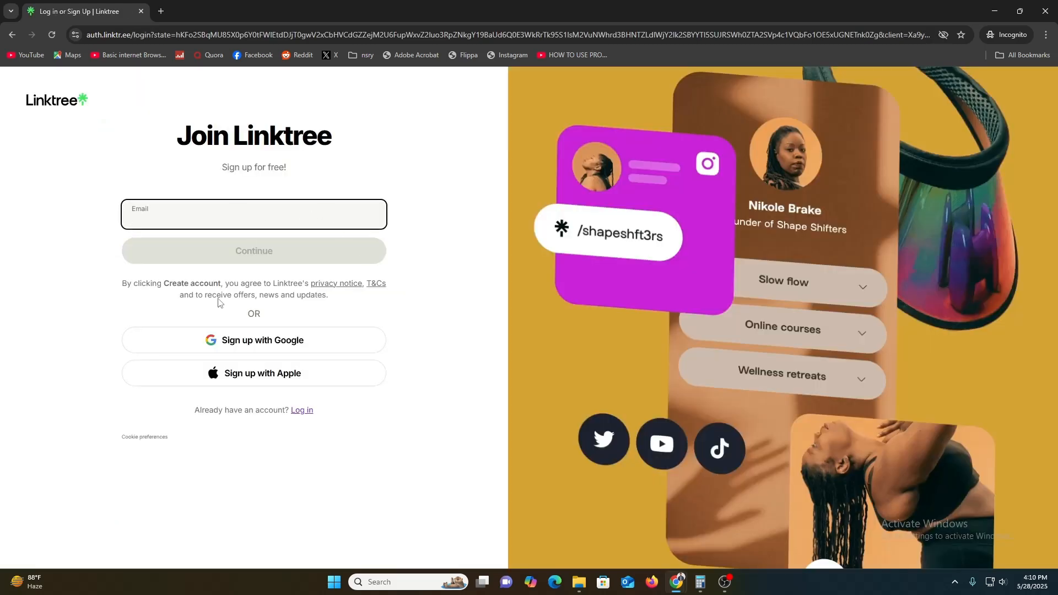
{"action": "left_click", "coordinate": [218, 217]}
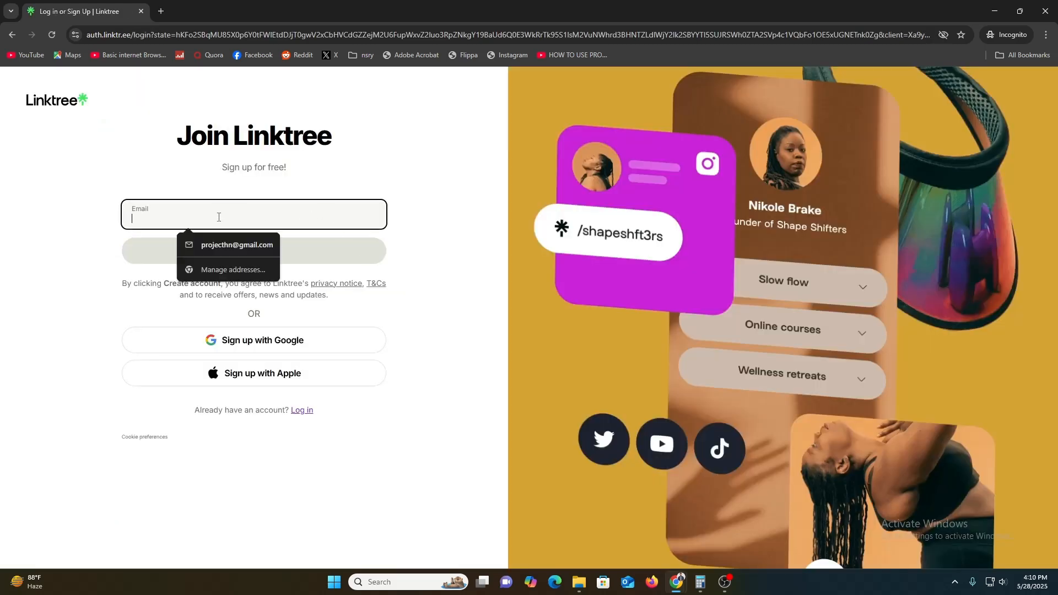
{"action": "left_click", "coordinate": [226, 248]}
{"action": "left_click", "coordinate": [167, 221]}
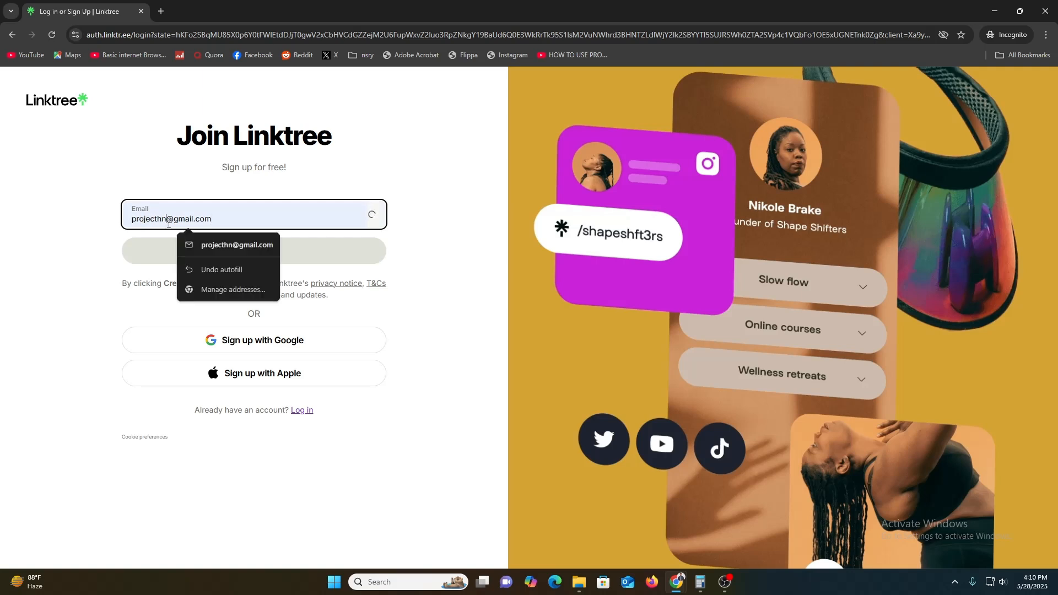
{"action": "type", "text": "01"}
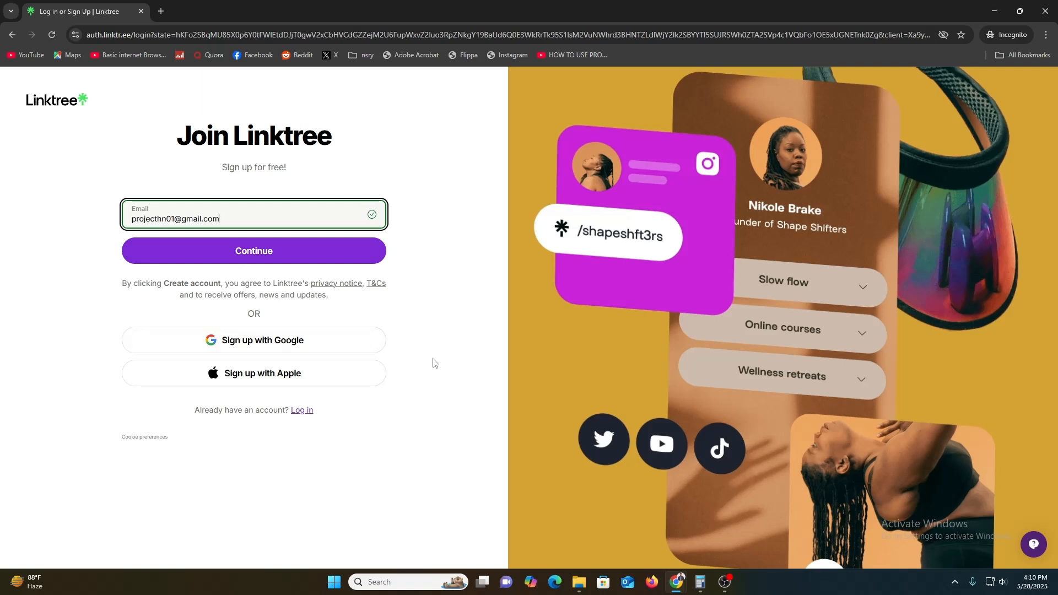
{"action": "left_click", "coordinate": [652, 582]}
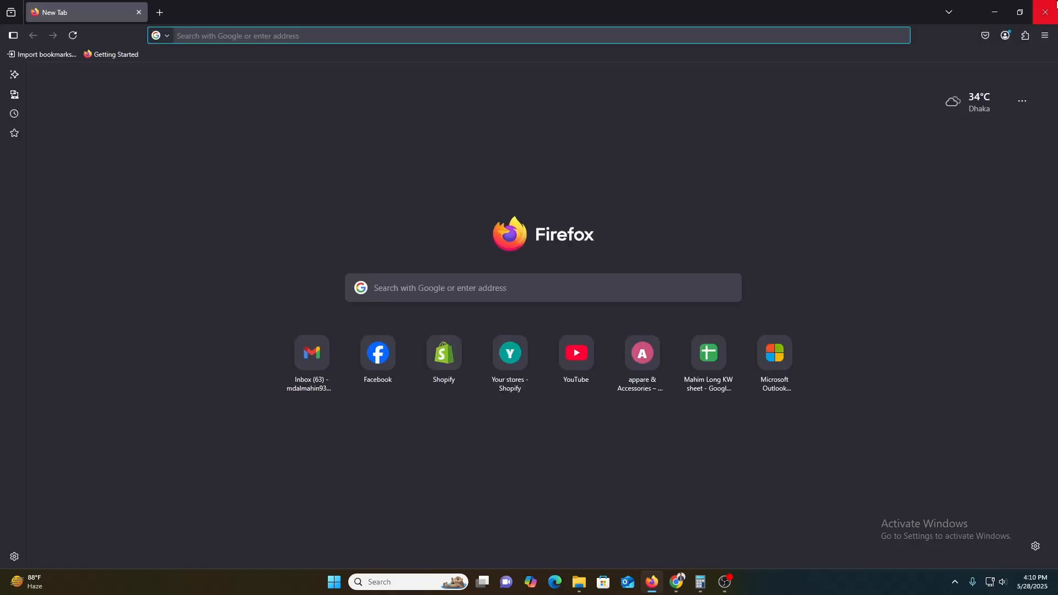
{"action": "left_click", "coordinate": [995, 12]}
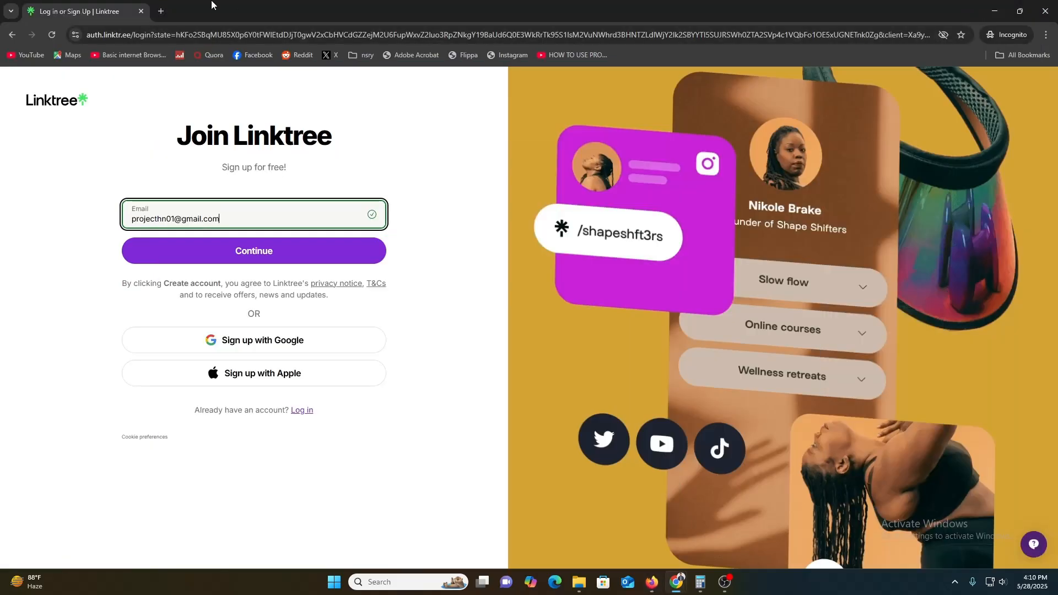
Search for "temp mail" in a new tab and open the temp-mail.org result.
{"action": "left_click", "coordinate": [161, 11]}
{"action": "type", "text": "temp"}
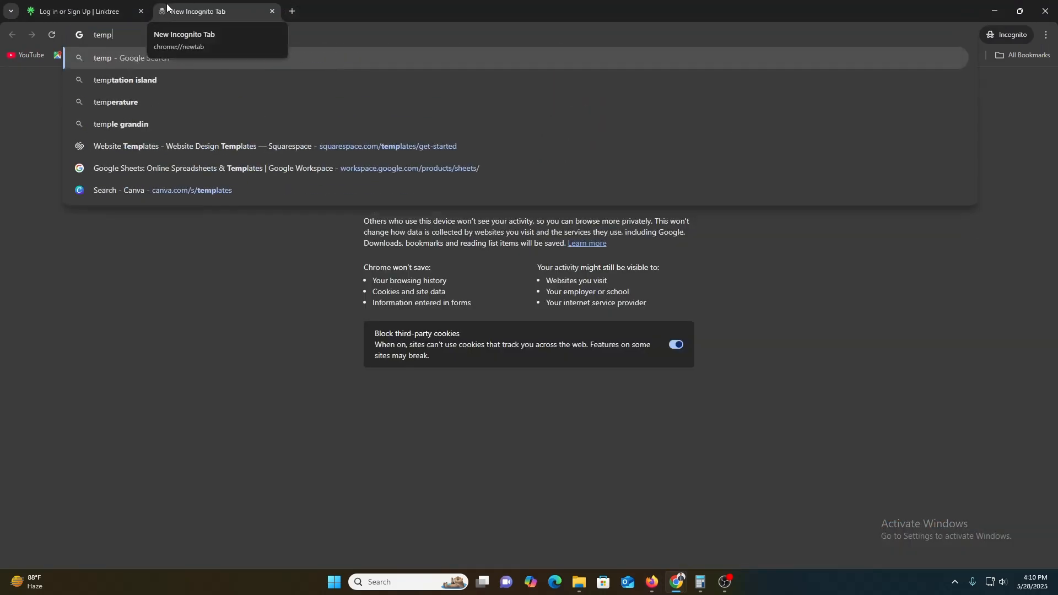
{"action": "type", "text": " mail"}
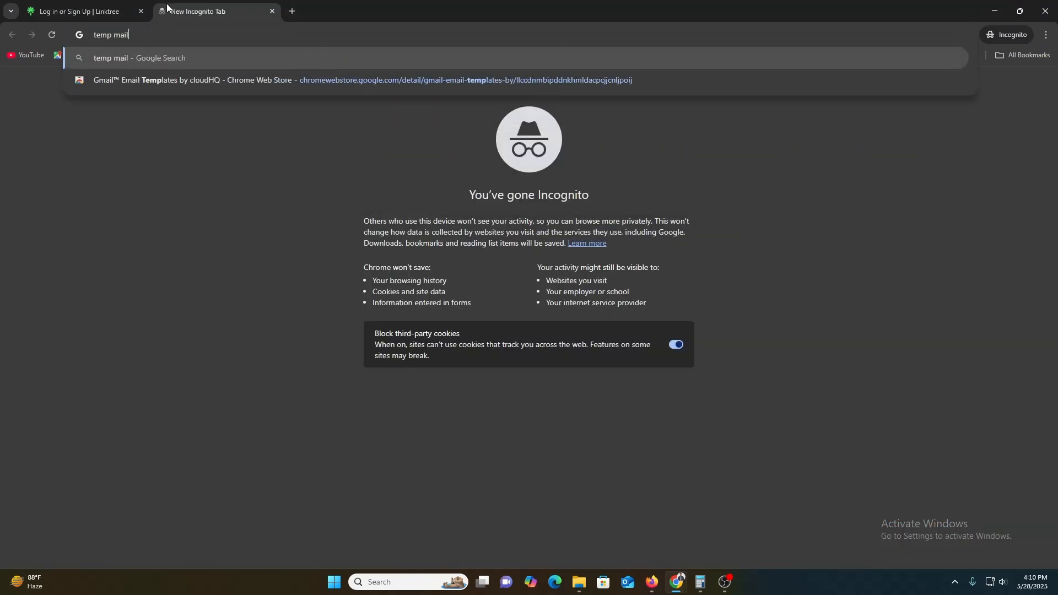
{"action": "key", "text": "Return"}
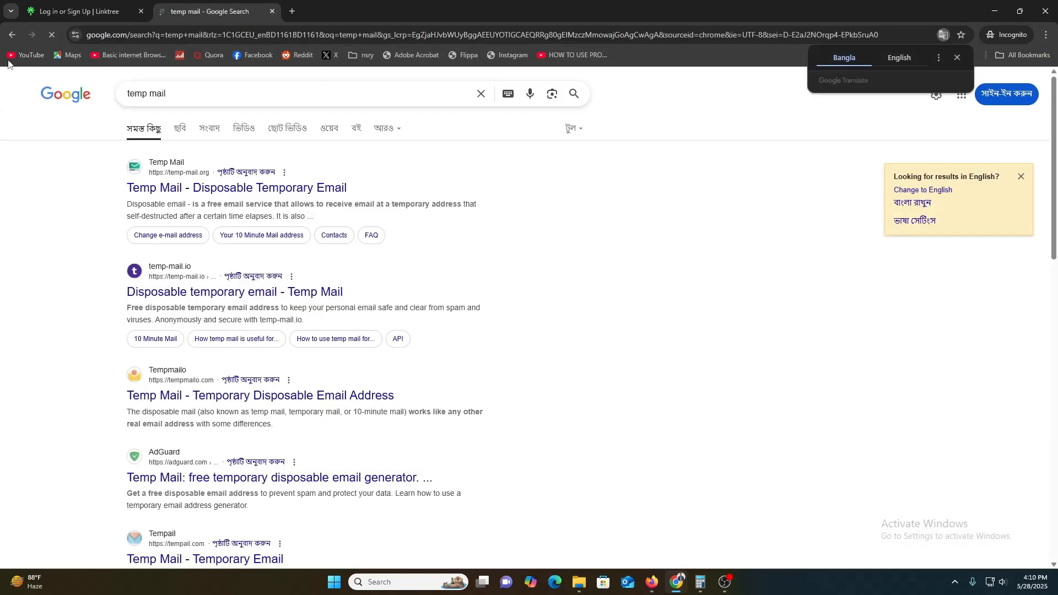
{"action": "left_click", "coordinate": [221, 197]}
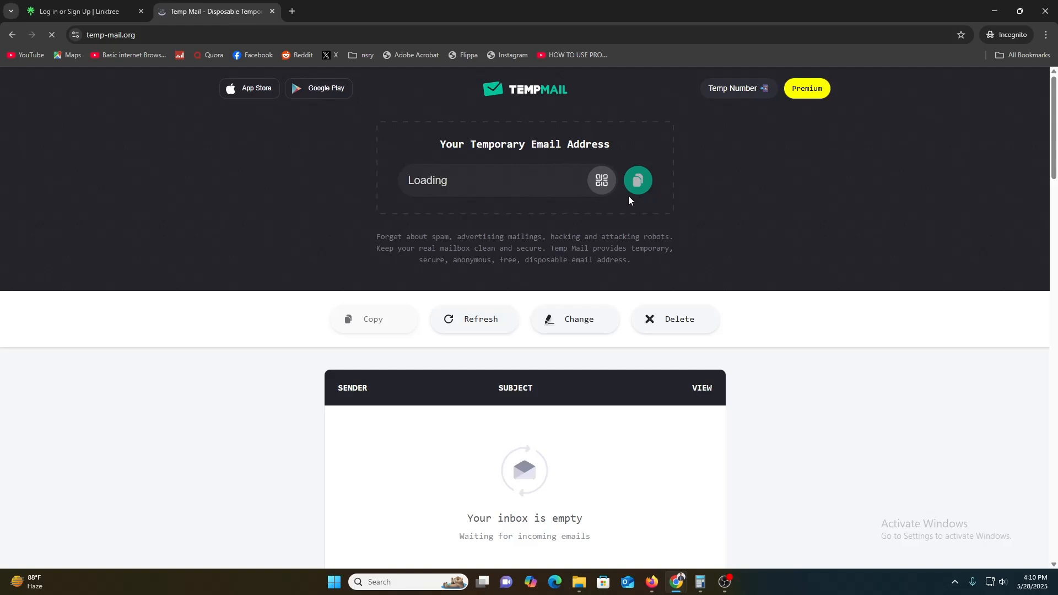
Copy the generated temporary email address from Temp Mail once it has loaded.
{"action": "left_click", "coordinate": [638, 180]}
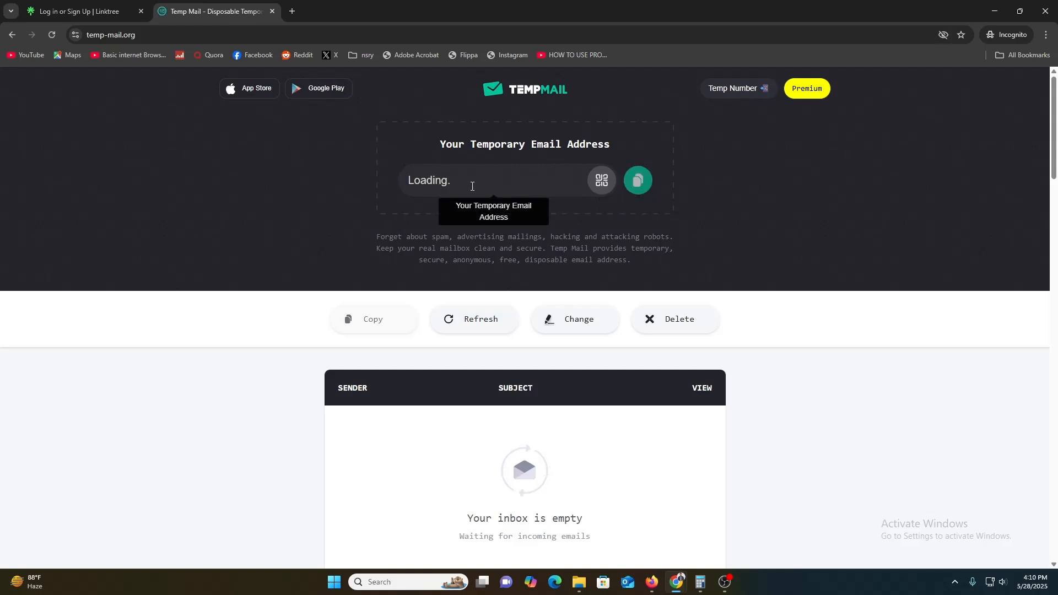
{"action": "left_click", "coordinate": [496, 179]}
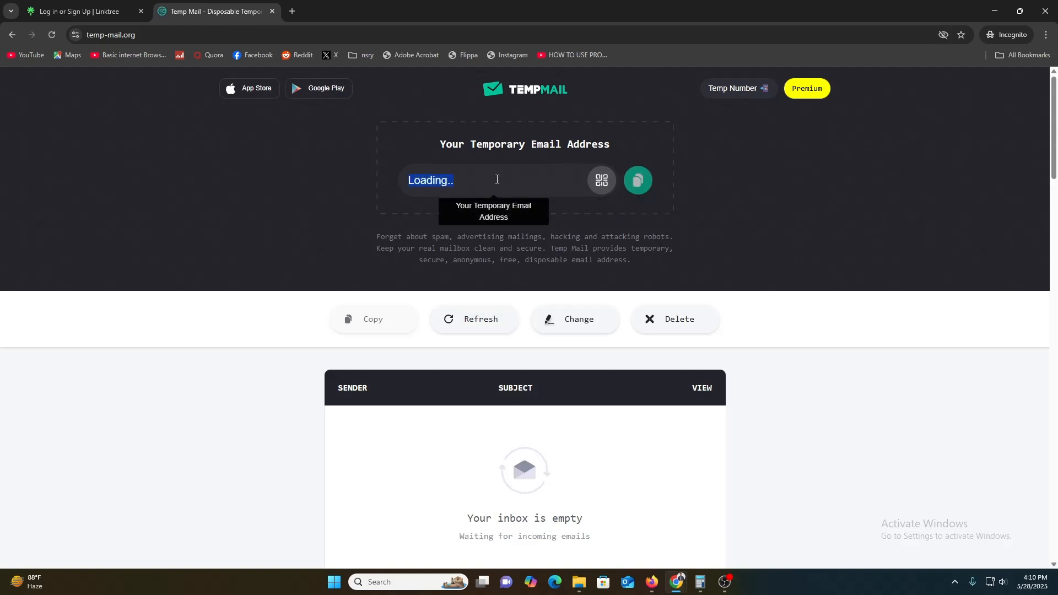
{"action": "left_click", "coordinate": [638, 181]}
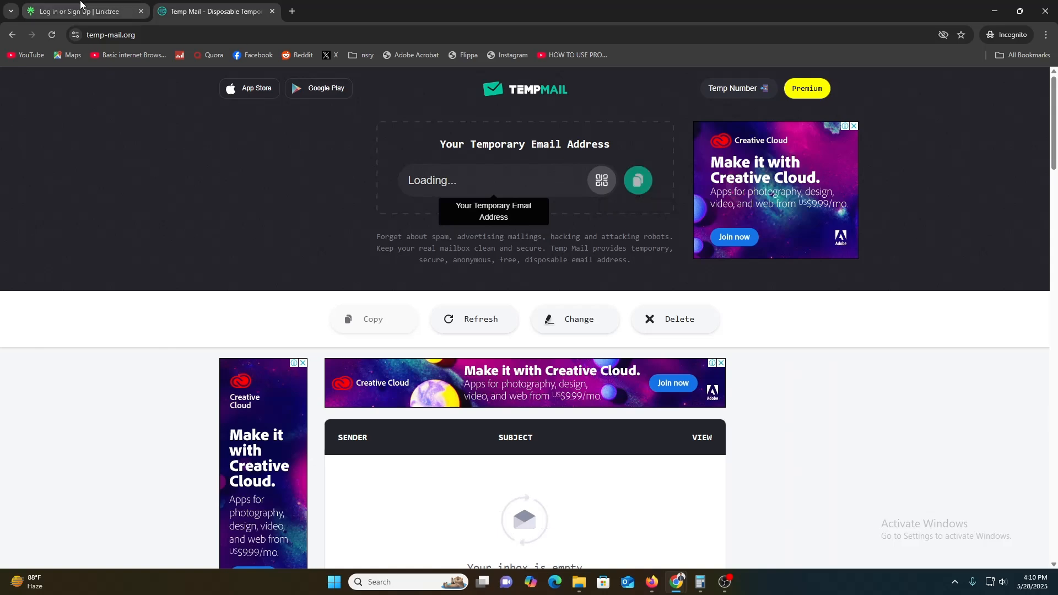
{"action": "left_click", "coordinate": [83, 11]}
{"action": "left_click", "coordinate": [221, 7]}
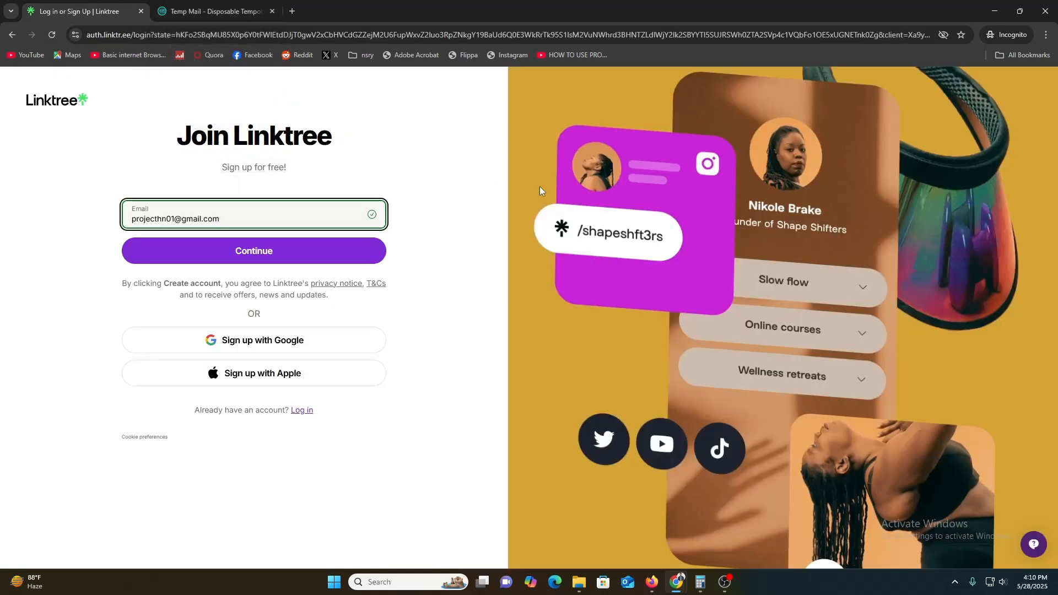
{"action": "scroll", "coordinate": [601, 441], "scroll_direction": "down", "scroll_amount": 11}
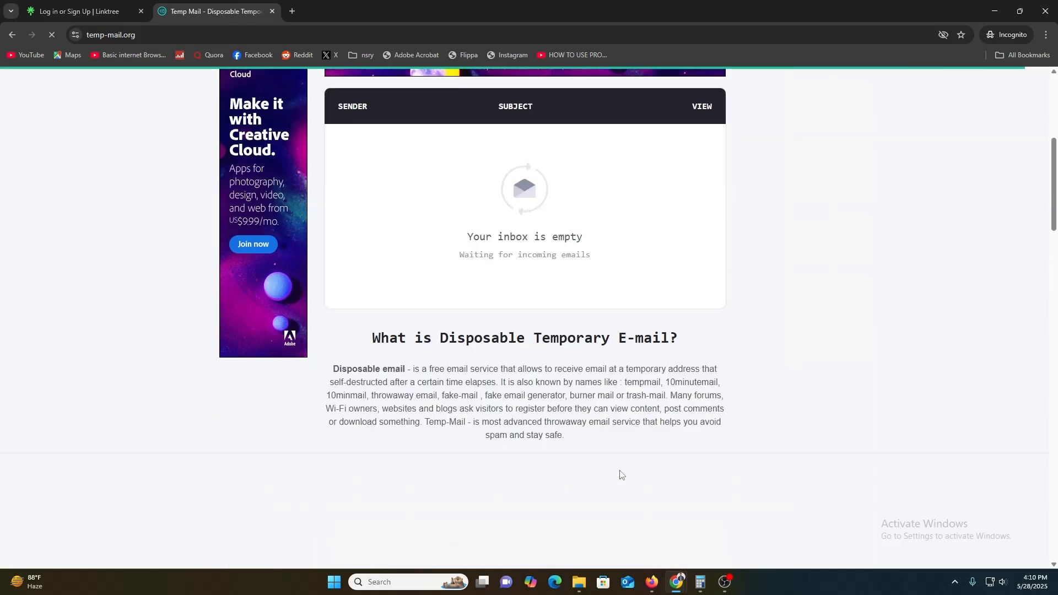
{"action": "scroll", "coordinate": [626, 469], "scroll_direction": "up", "scroll_amount": 6}
{"action": "scroll", "coordinate": [626, 469], "scroll_direction": "up", "scroll_amount": 5}
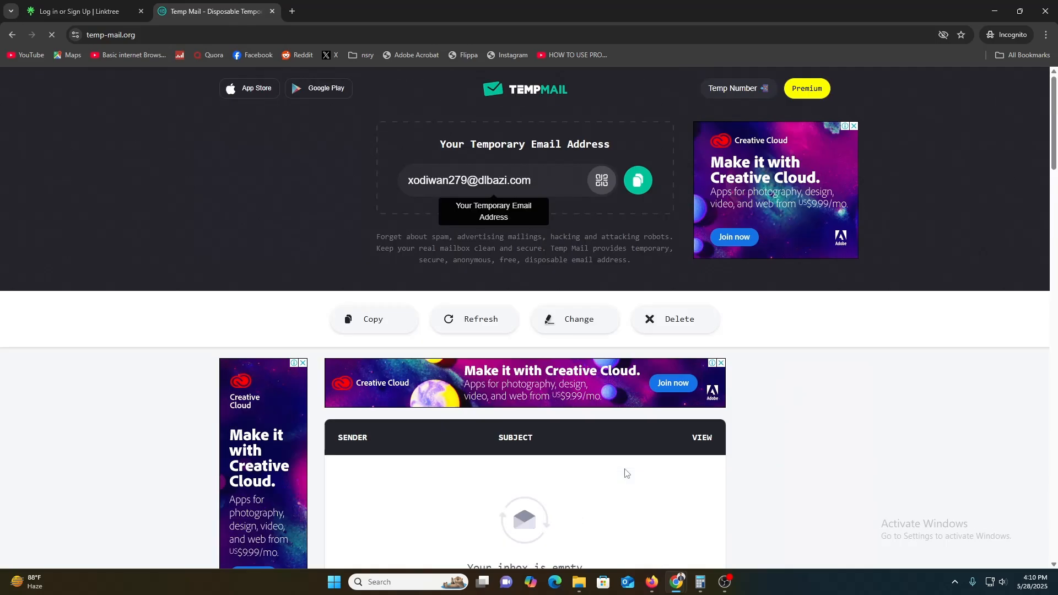
{"action": "left_click", "coordinate": [634, 182]}
Try to replace the sign-up email with the copied temporary address and continue the Linktree registration.
{"action": "left_click", "coordinate": [78, 8]}
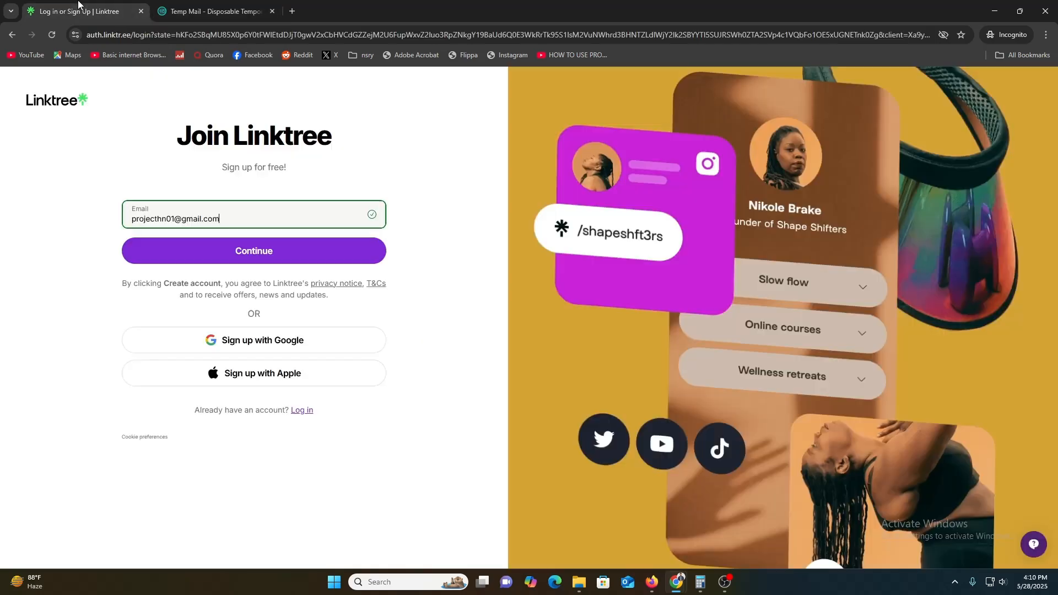
{"action": "triple_click", "coordinate": [236, 220]}
{"action": "key", "text": "ctrl+v"}
{"action": "left_click", "coordinate": [241, 253]}
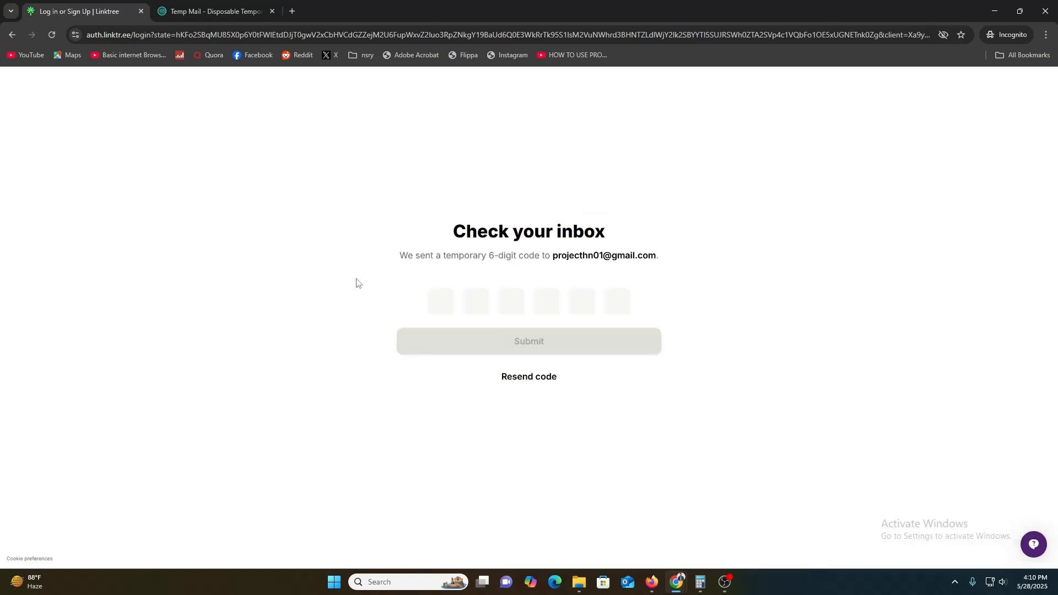
Check the Temp Mail inbox for the verification email and compare its address with the one on the code page.
{"action": "left_click", "coordinate": [241, 5]}
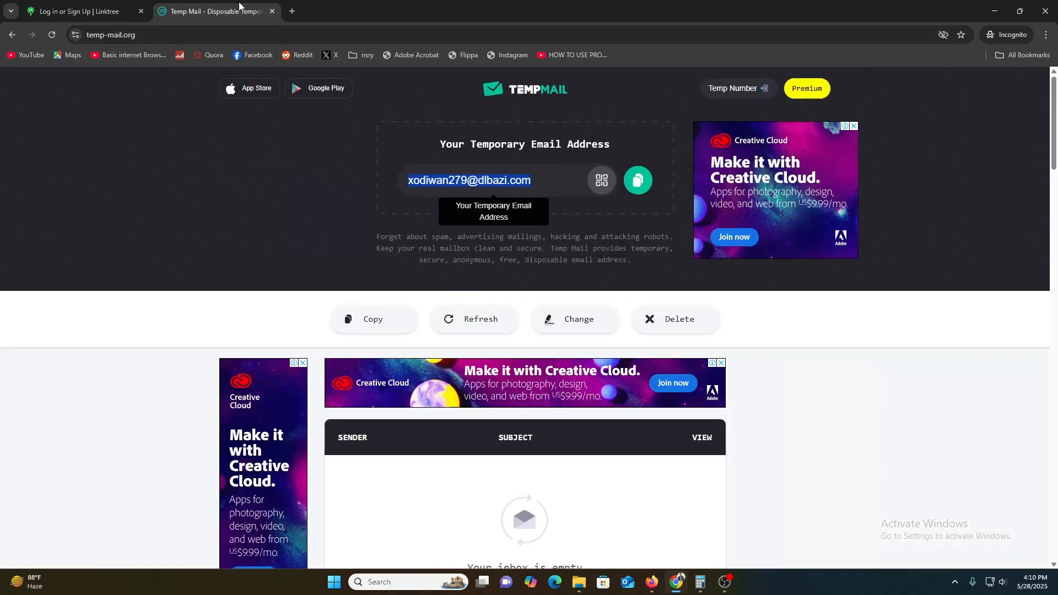
{"action": "scroll", "coordinate": [422, 367], "scroll_direction": "down", "scroll_amount": 2}
{"action": "scroll", "coordinate": [392, 389], "scroll_direction": "down", "scroll_amount": 1}
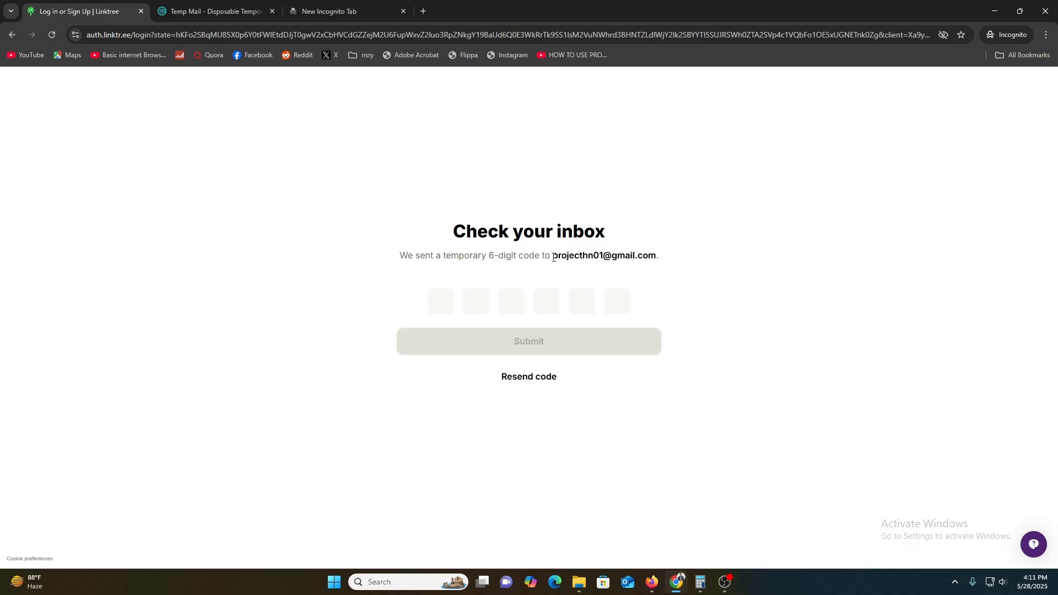
{"action": "left_click_drag", "start_coordinate": [553, 257], "coordinate": [657, 258]}
{"action": "left_click", "coordinate": [207, 15]}
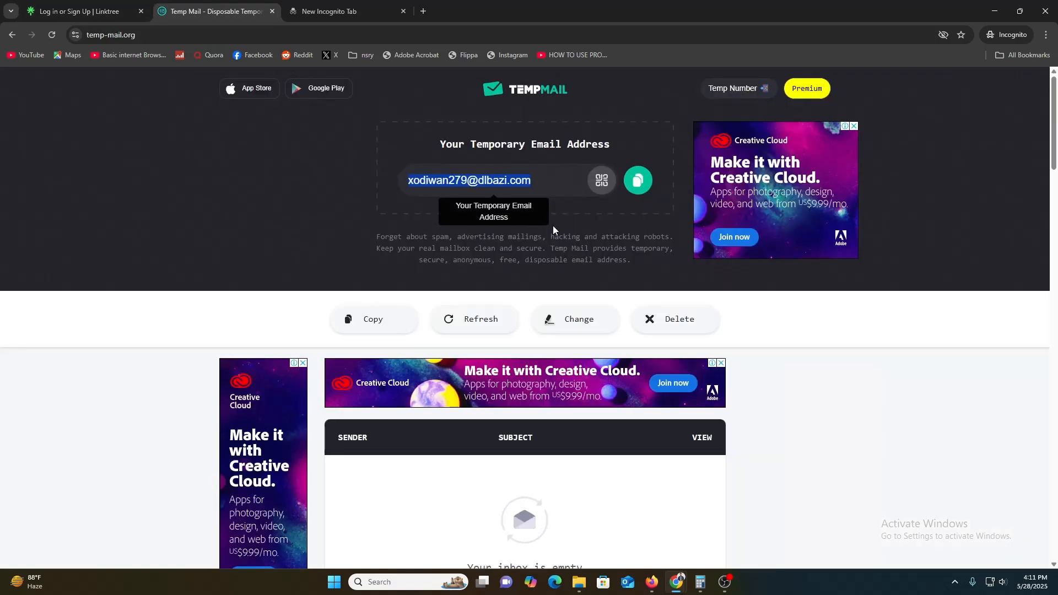
{"action": "left_click", "coordinate": [377, 8]}
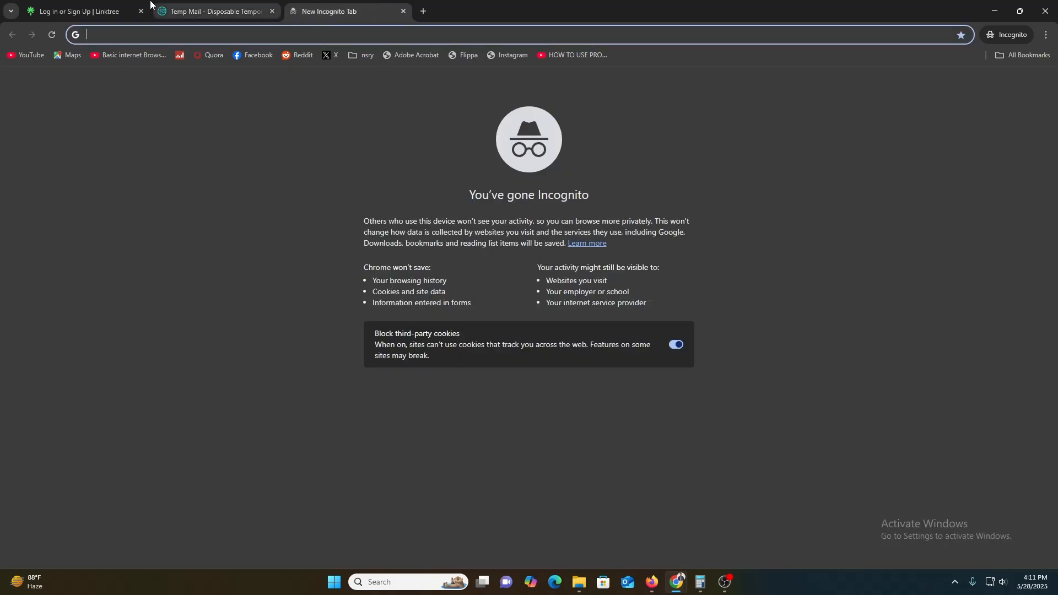
{"action": "left_click", "coordinate": [103, 10]}
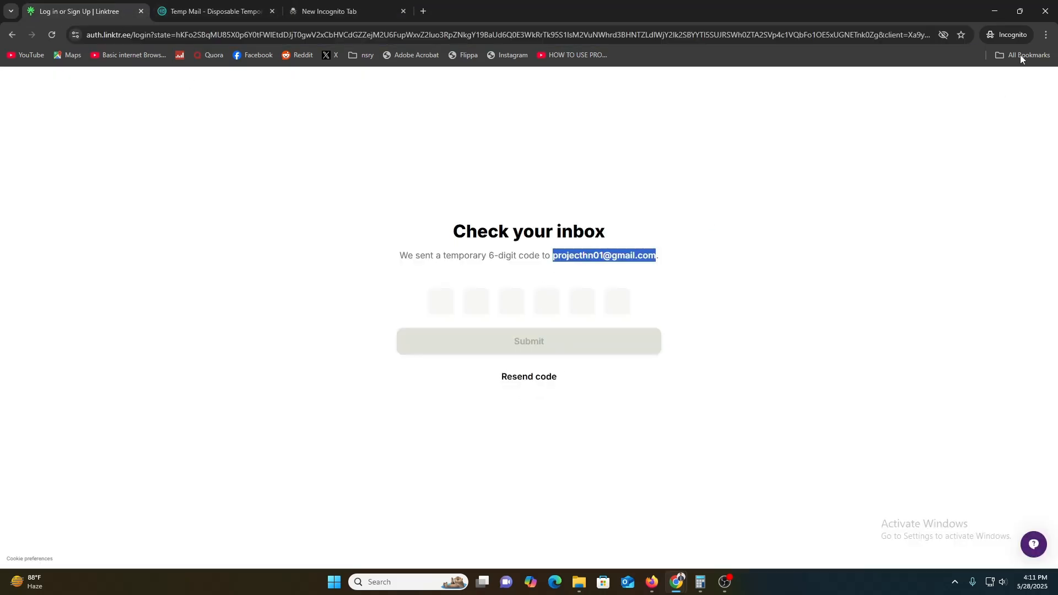
Return to the signed-in Linktree window, open the account's admin page and look through its list of links.
{"action": "left_click", "coordinate": [995, 11]}
{"action": "left_click", "coordinate": [648, 235]}
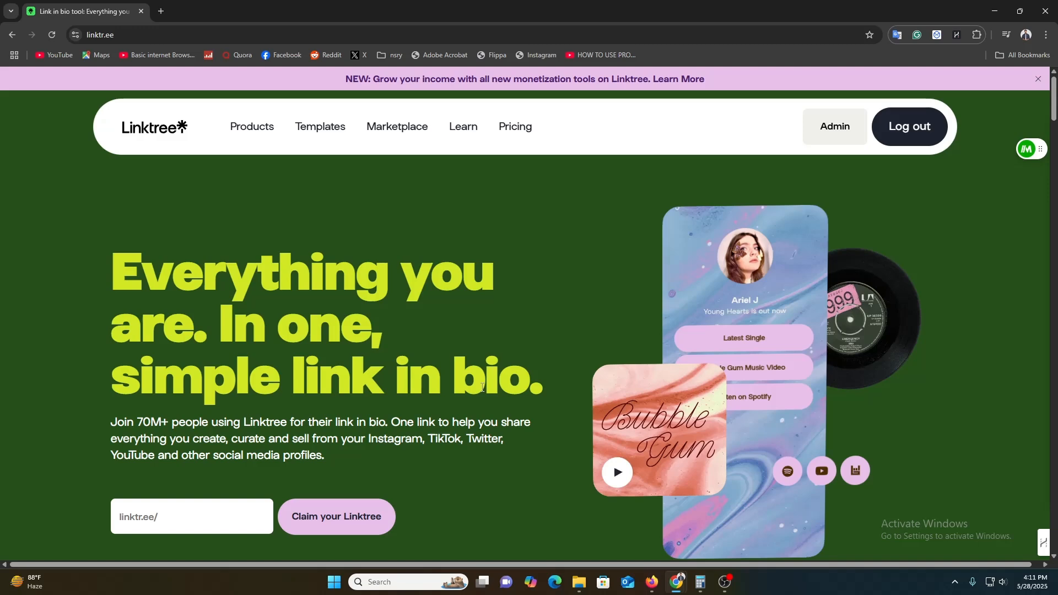
{"action": "left_click", "coordinate": [812, 131]}
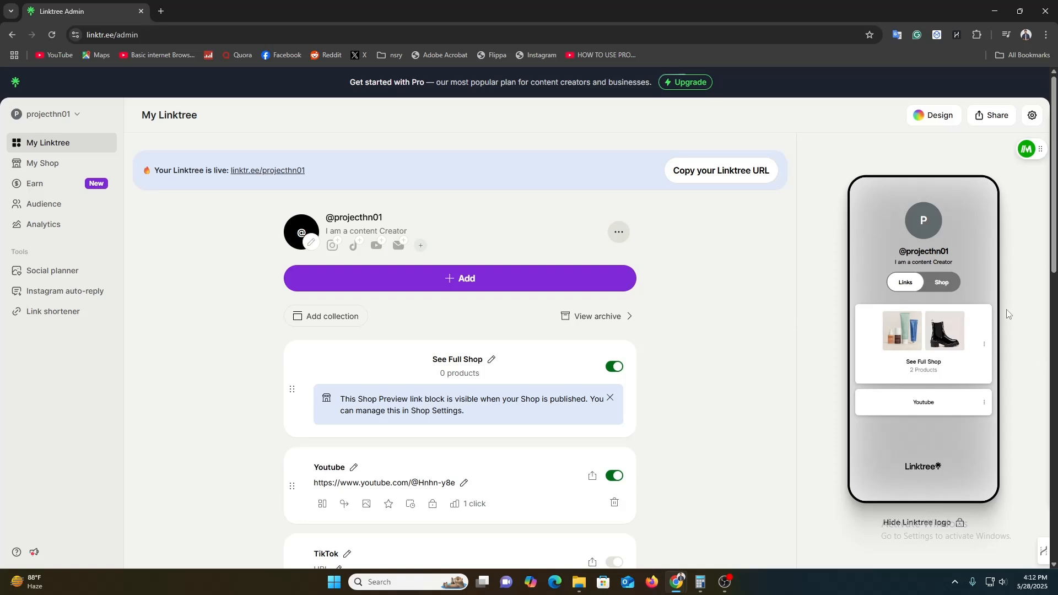
{"action": "scroll", "coordinate": [424, 427], "scroll_direction": "down", "scroll_amount": 4}
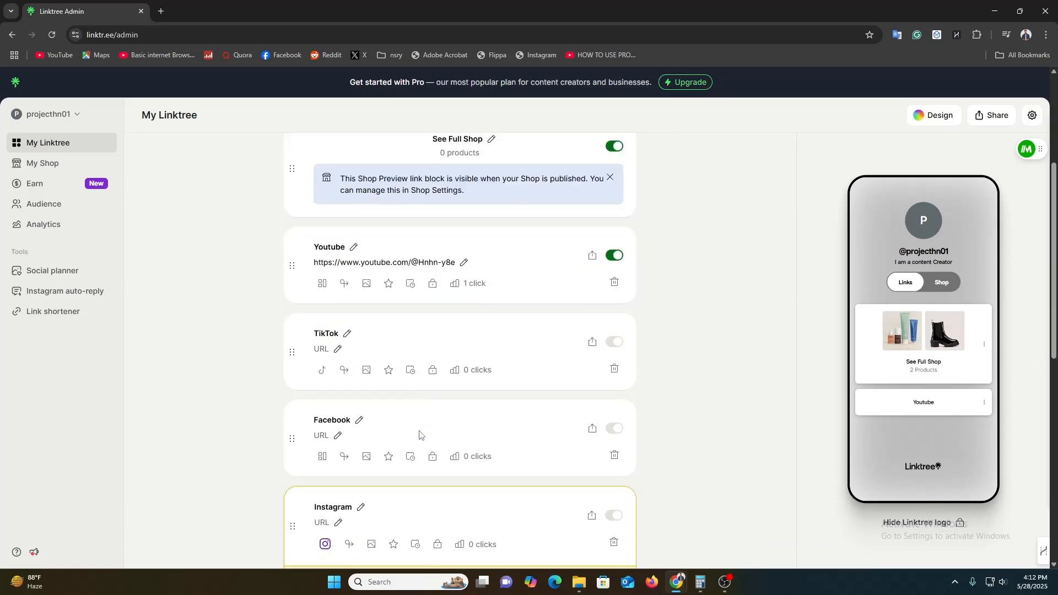
{"action": "scroll", "coordinate": [414, 425], "scroll_direction": "down", "scroll_amount": 2}
{"action": "scroll", "coordinate": [358, 386], "scroll_direction": "up", "scroll_amount": 6}
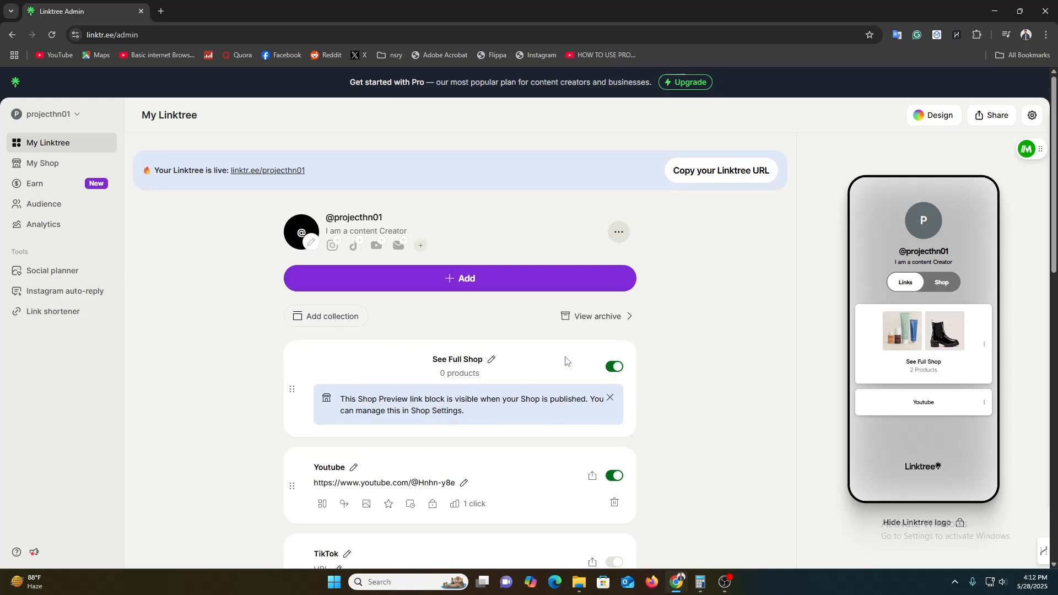
Check the profile's edit options, and turn off the See Full Shop and Youtube links.
{"action": "left_click", "coordinate": [620, 234]}
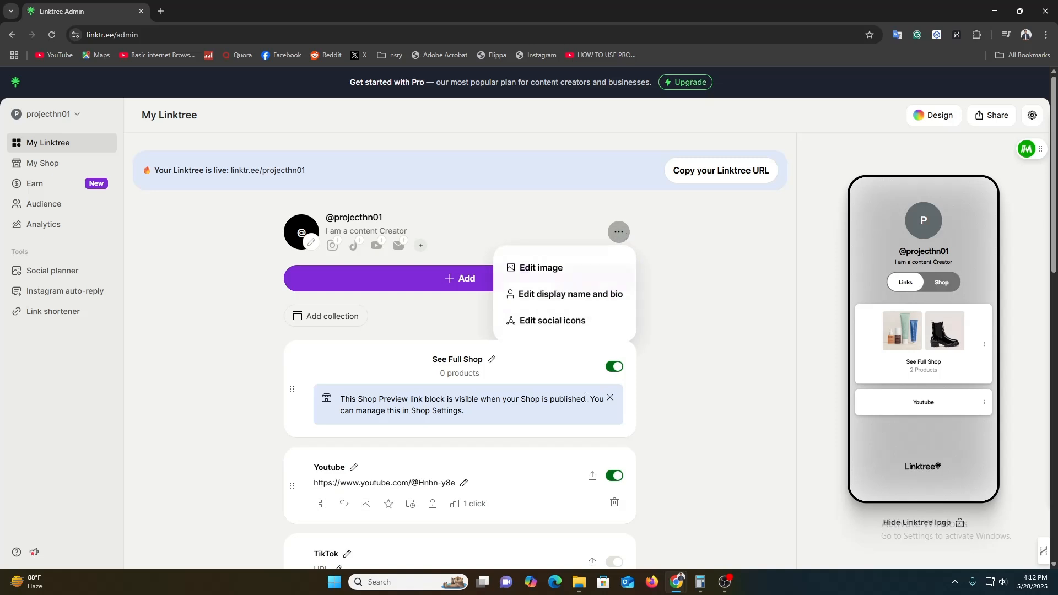
{"action": "left_click", "coordinate": [620, 232]}
{"action": "left_click", "coordinate": [613, 367]}
{"action": "left_click", "coordinate": [613, 478]}
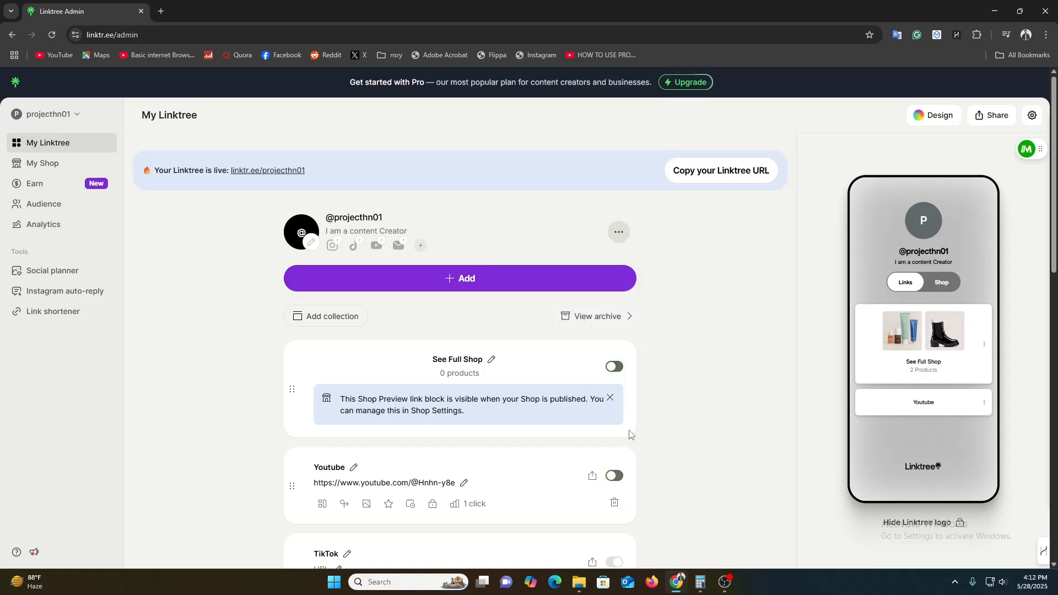
View the delete and archive options of the Youtube link, close them and look through the remaining links.
{"action": "left_click", "coordinate": [615, 502]}
{"action": "scroll", "coordinate": [666, 470], "scroll_direction": "down", "scroll_amount": 5}
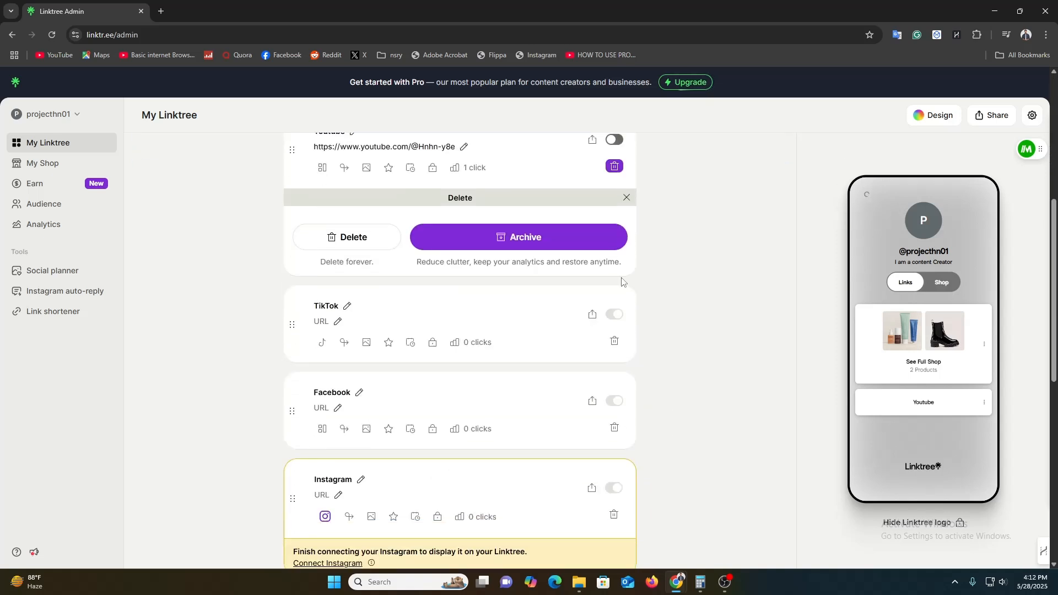
{"action": "left_click", "coordinate": [614, 167]}
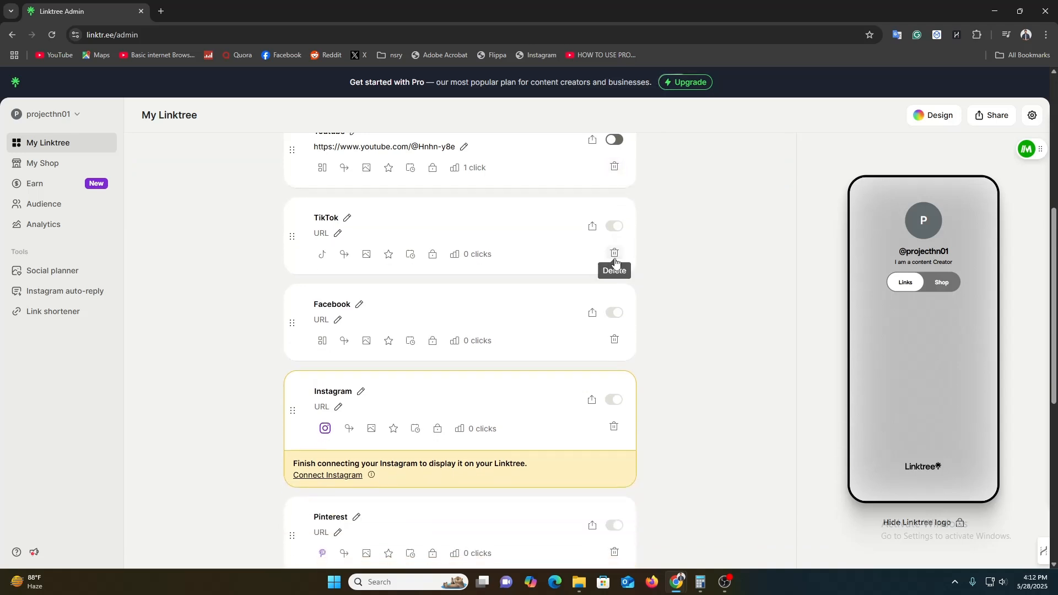
{"action": "scroll", "coordinate": [527, 436], "scroll_direction": "down", "scroll_amount": 4}
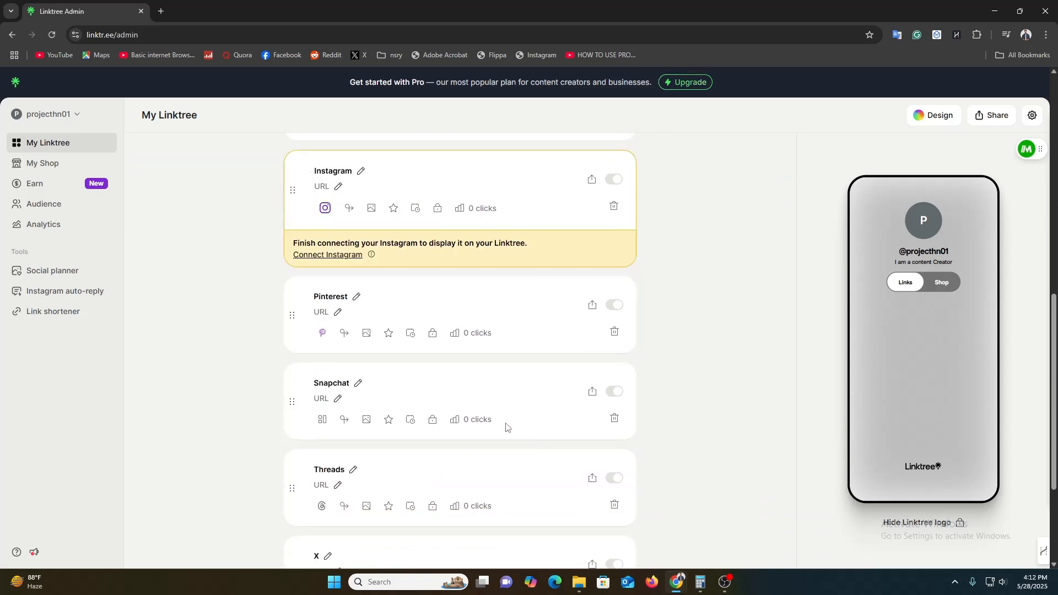
{"action": "scroll", "coordinate": [506, 427], "scroll_direction": "up", "scroll_amount": 10}
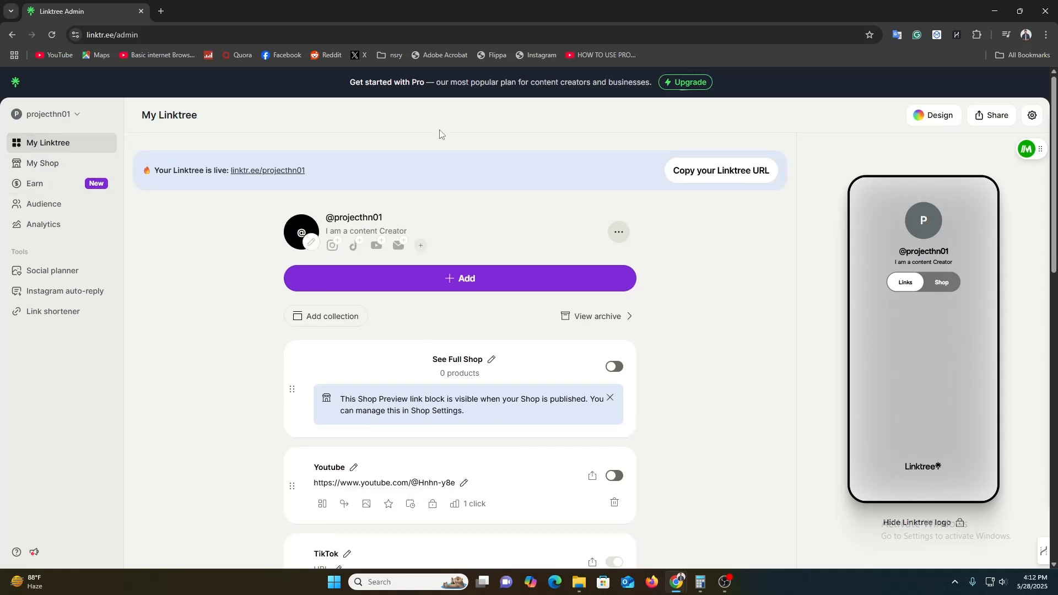
Open the Earn page, dismiss its introduction to view the free digital products, and return to My Linktree.
{"action": "left_click", "coordinate": [121, 42]}
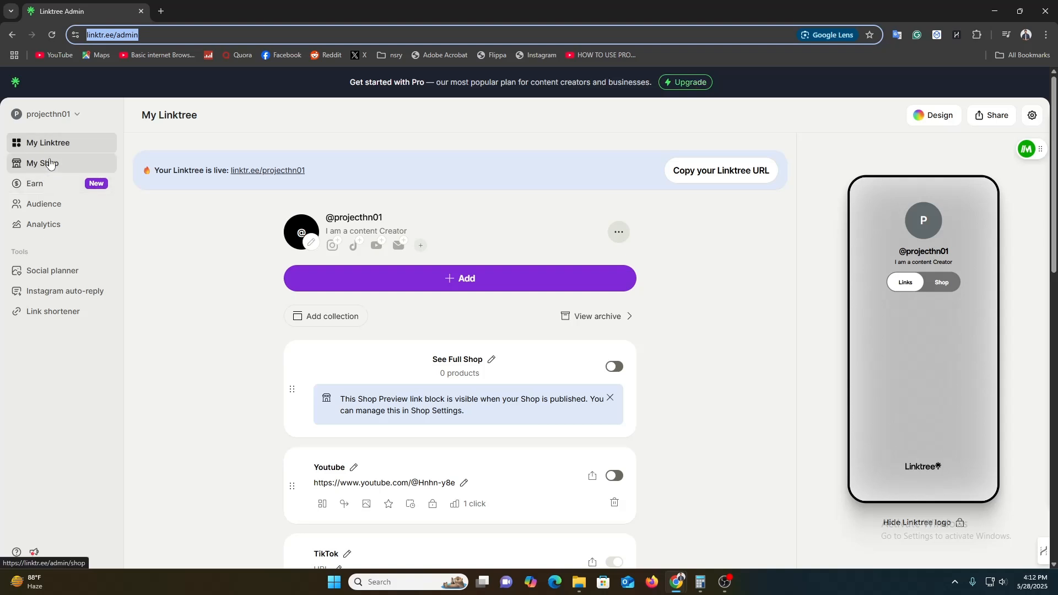
{"action": "left_click", "coordinate": [34, 189]}
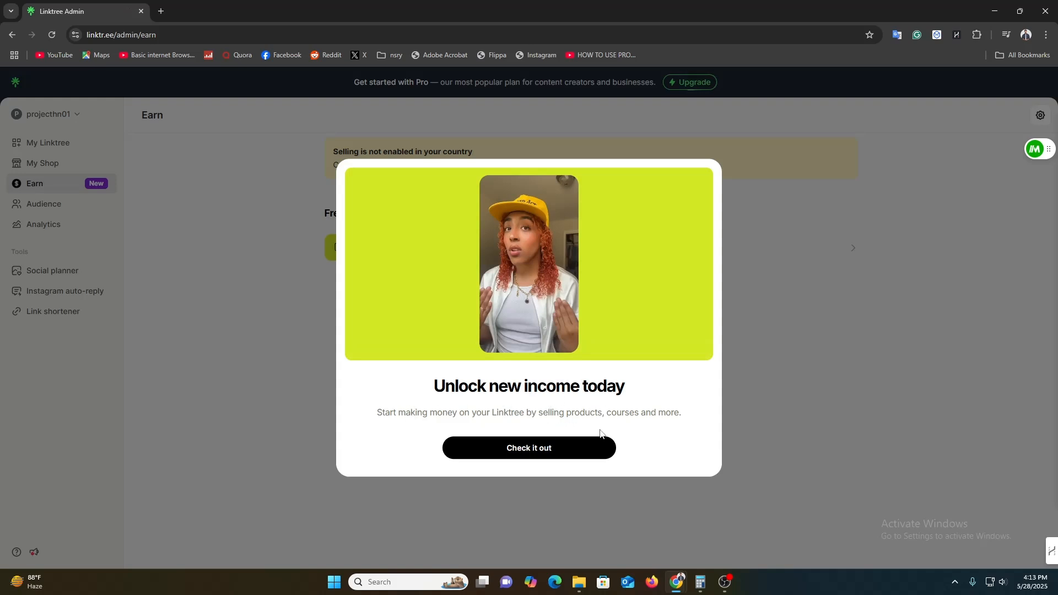
{"action": "left_click", "coordinate": [821, 392]}
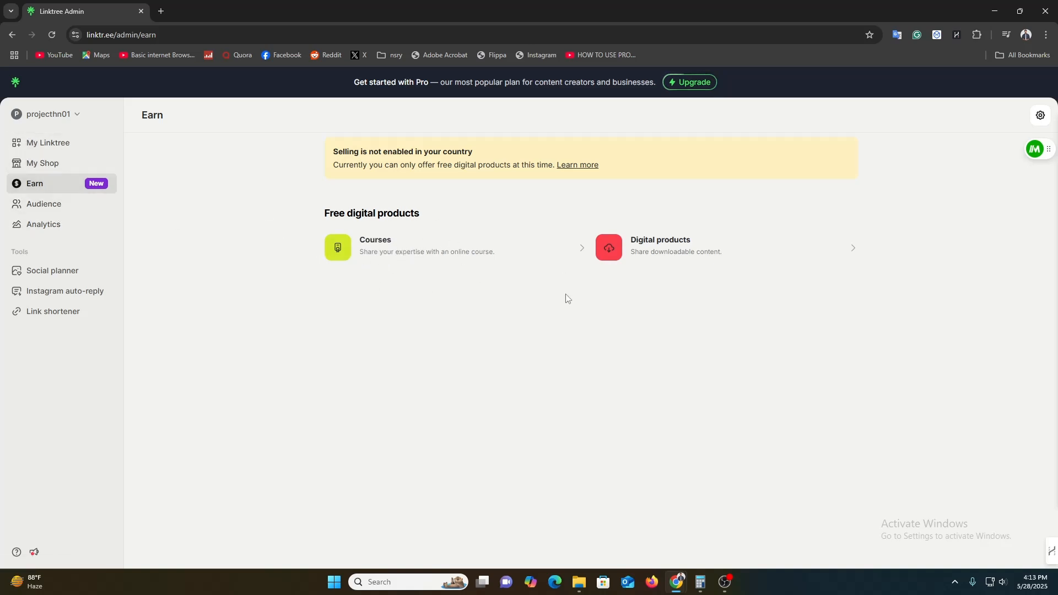
{"action": "left_click", "coordinate": [49, 148]}
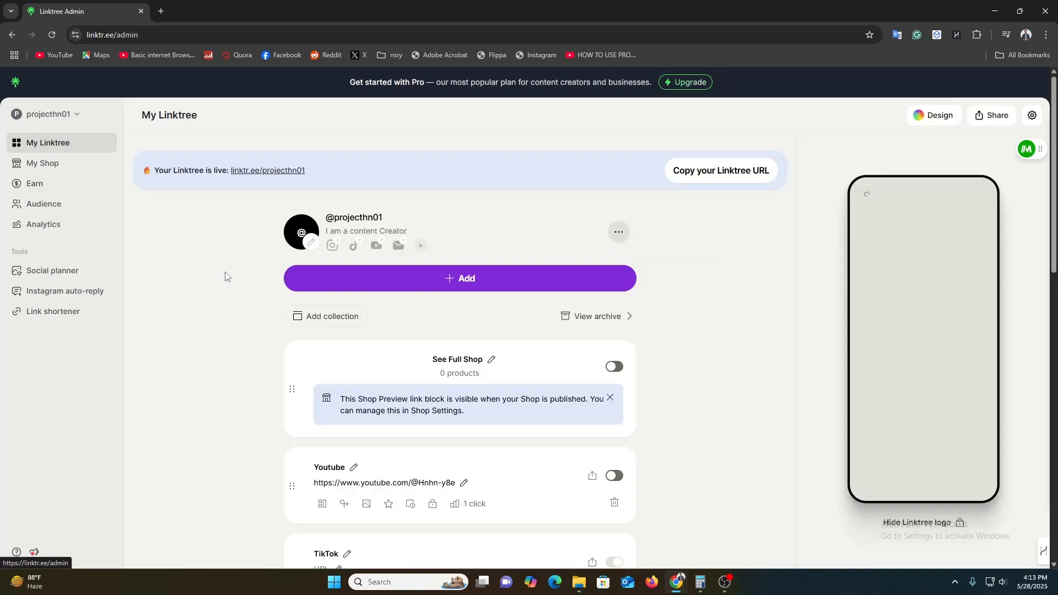
Compare the Shop and Links views in the phone preview.
{"action": "left_click", "coordinate": [465, 281]}
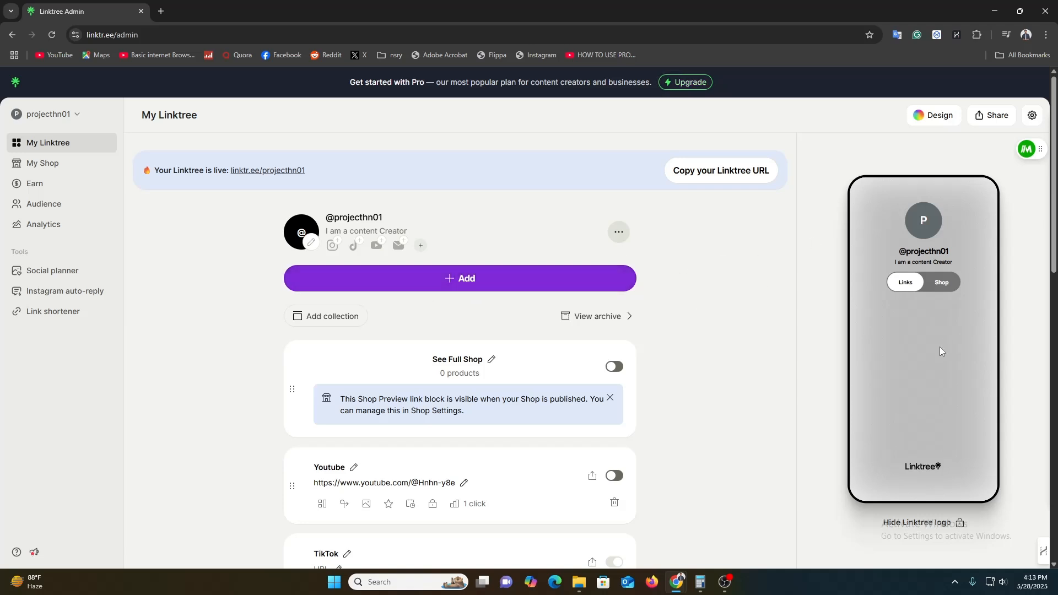
{"action": "left_click", "coordinate": [942, 282]}
{"action": "left_click", "coordinate": [906, 282]}
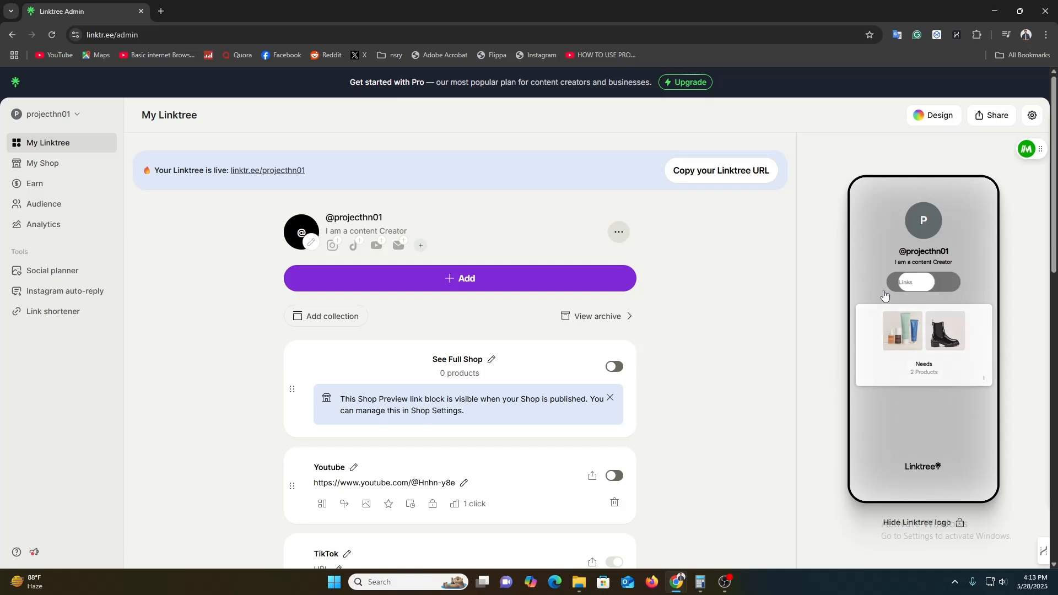
Open the form for adding a new link, activate its URL or App field and look over the suggested apps.
{"action": "left_click", "coordinate": [450, 280]}
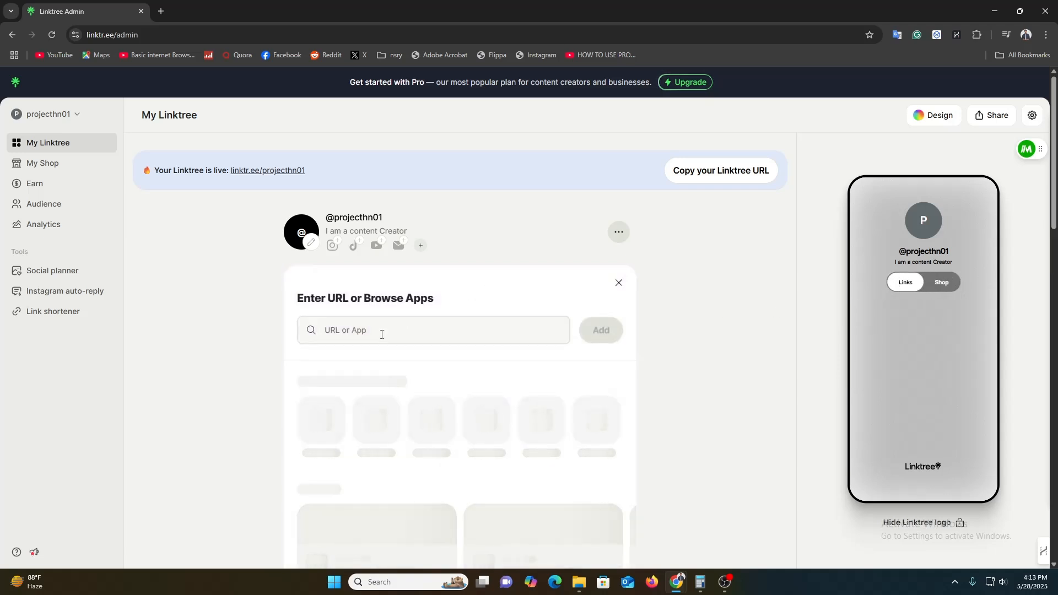
{"action": "left_click_drag", "start_coordinate": [298, 299], "coordinate": [426, 298]}
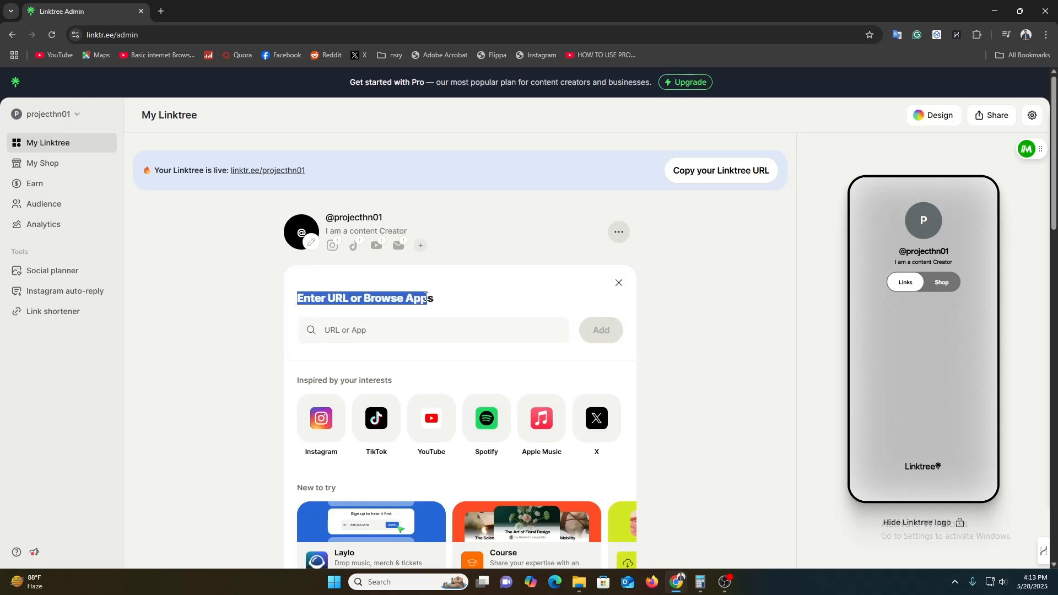
{"action": "left_click", "coordinate": [426, 297]}
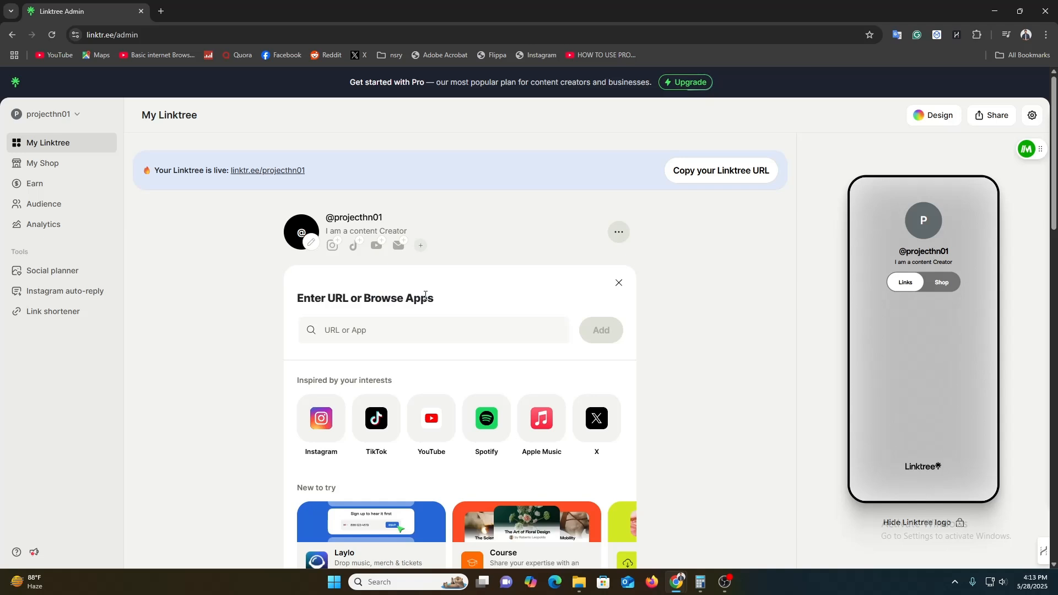
{"action": "left_click", "coordinate": [397, 328]}
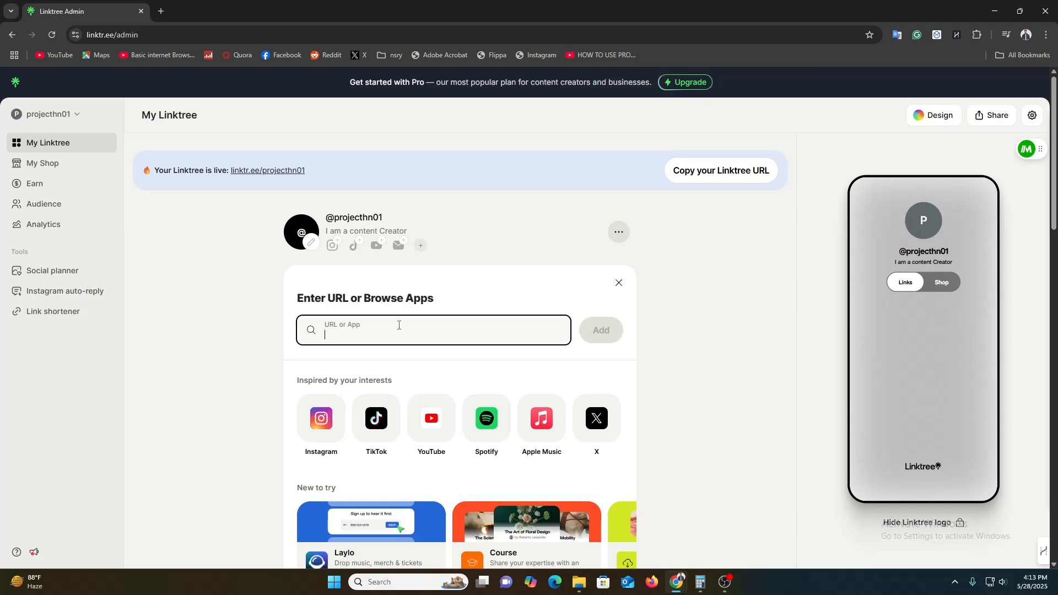
{"action": "scroll", "coordinate": [453, 393], "scroll_direction": "down", "scroll_amount": 1}
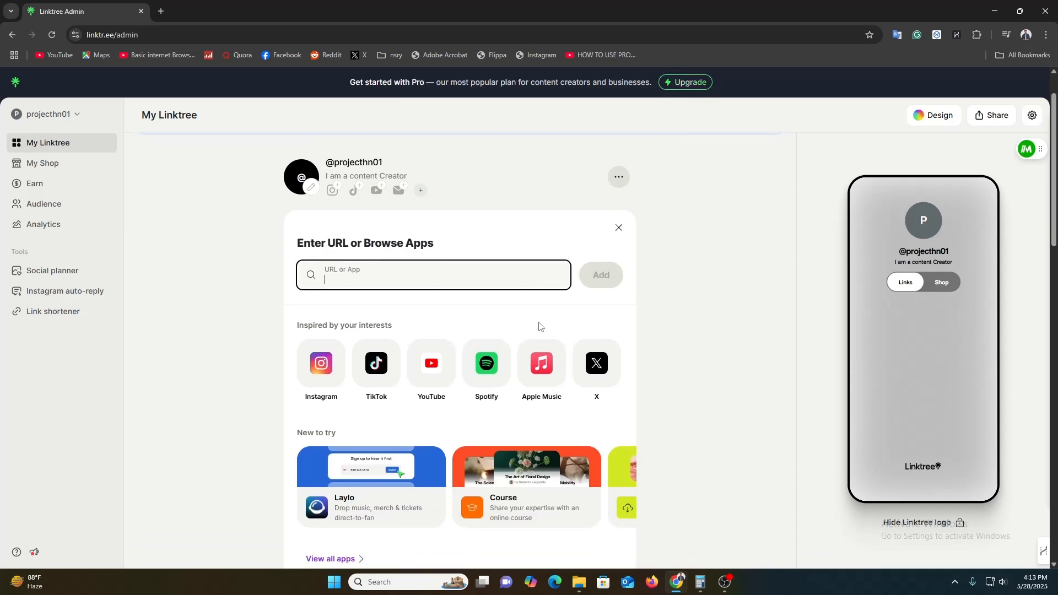
{"action": "scroll", "coordinate": [451, 442], "scroll_direction": "up", "scroll_amount": 1}
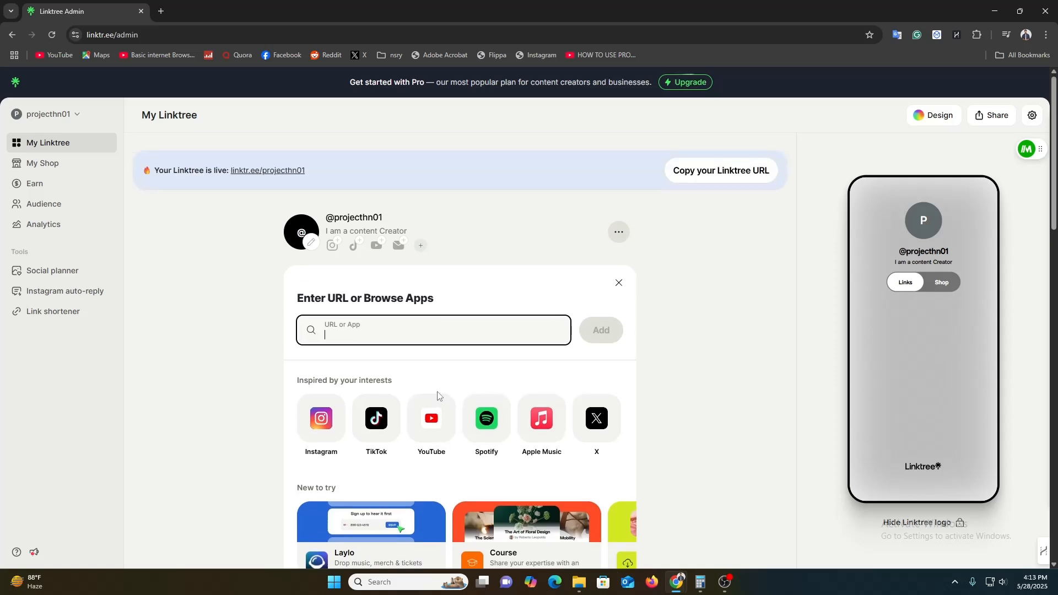
{"action": "scroll", "coordinate": [450, 443], "scroll_direction": "down", "scroll_amount": 3}
{"action": "scroll", "coordinate": [450, 443], "scroll_direction": "up", "scroll_amount": 3}
Switch to Firefox, open Facebook and copy the page's web address.
{"action": "left_click", "coordinate": [652, 582]}
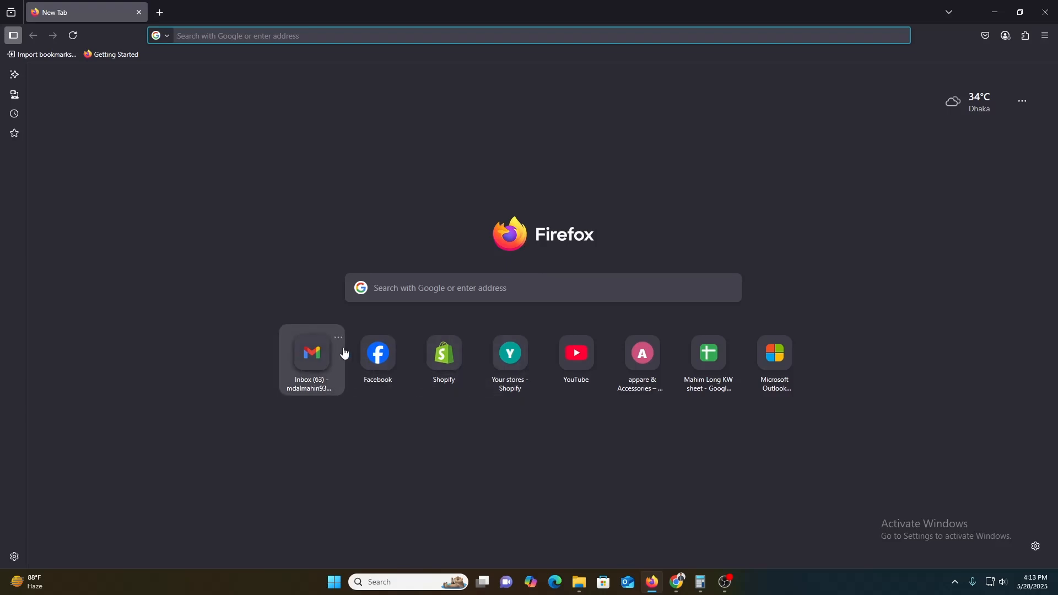
{"action": "left_click", "coordinate": [379, 355]}
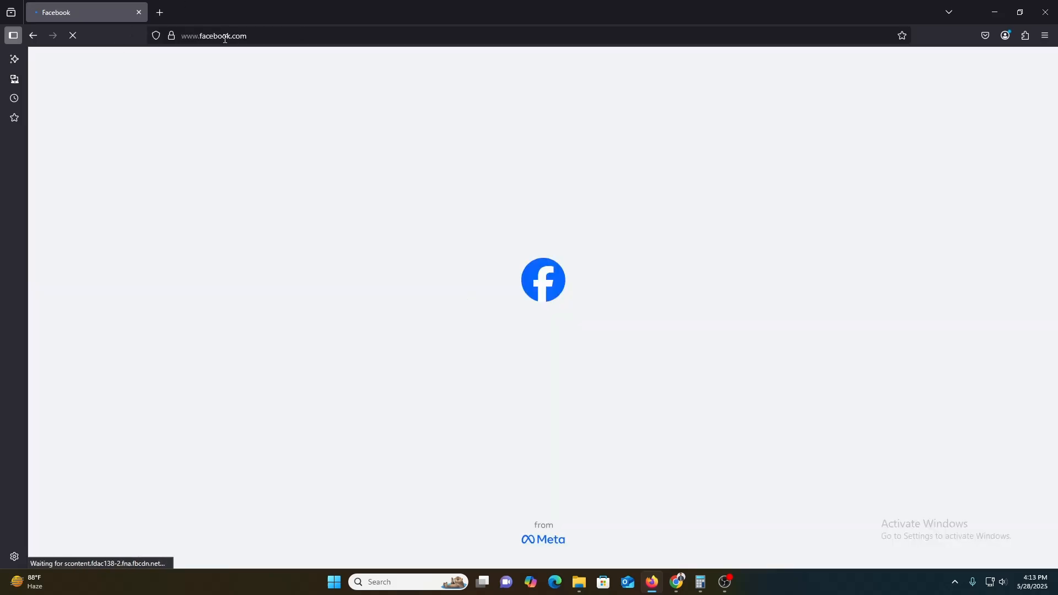
{"action": "left_click", "coordinate": [226, 36]}
{"action": "key", "text": "ctrl+c"}
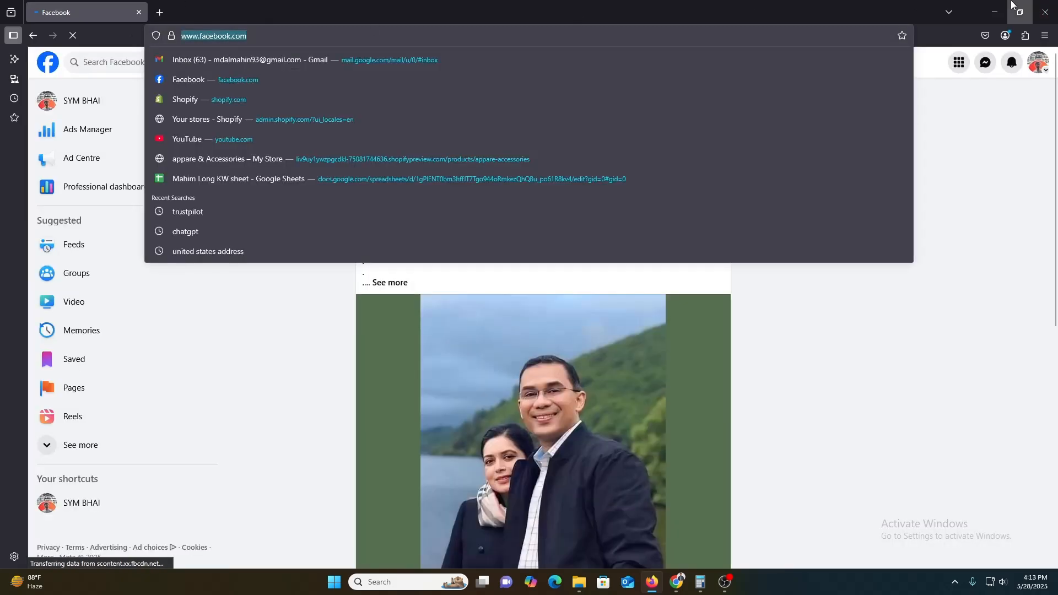
{"action": "key", "text": "alt+Tab"}
{"action": "key", "text": "ctrl+v"}
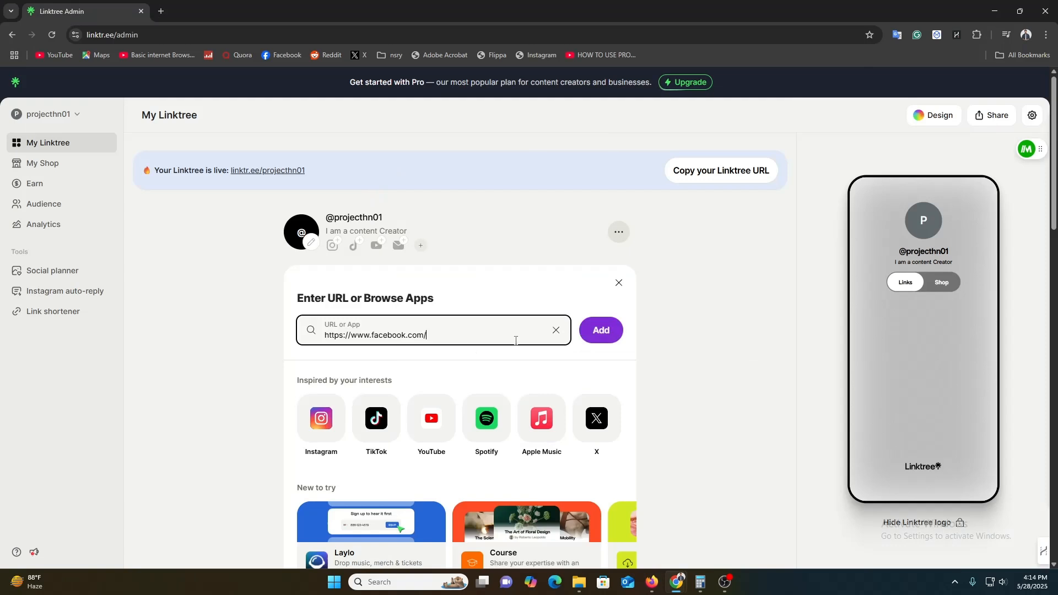
{"action": "left_click", "coordinate": [606, 337]}
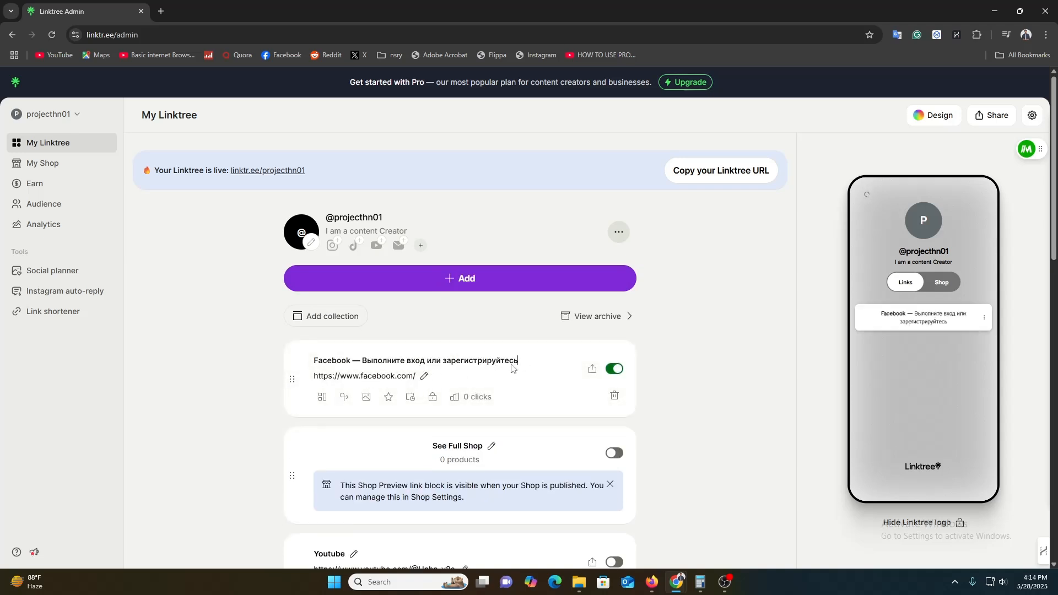
Rename the new Facebook link as SUBSCRIBE MY YOUTUBE CHANNEL.
{"action": "left_click_drag", "start_coordinate": [520, 361], "coordinate": [308, 366]}
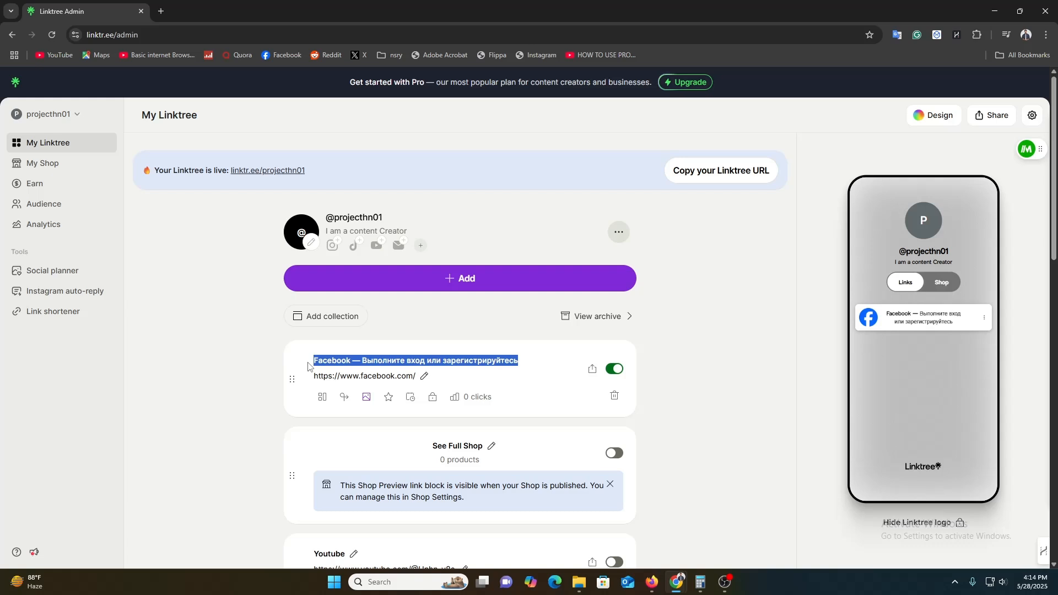
{"action": "key", "text": "BackSpace"}
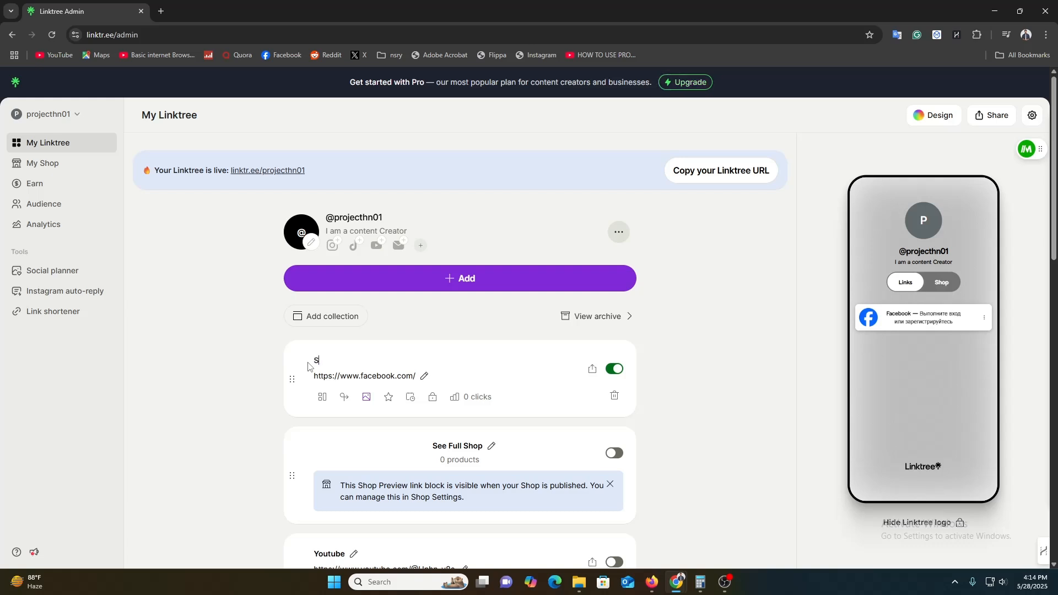
{"action": "type", "text": "SUBSCRIB"}
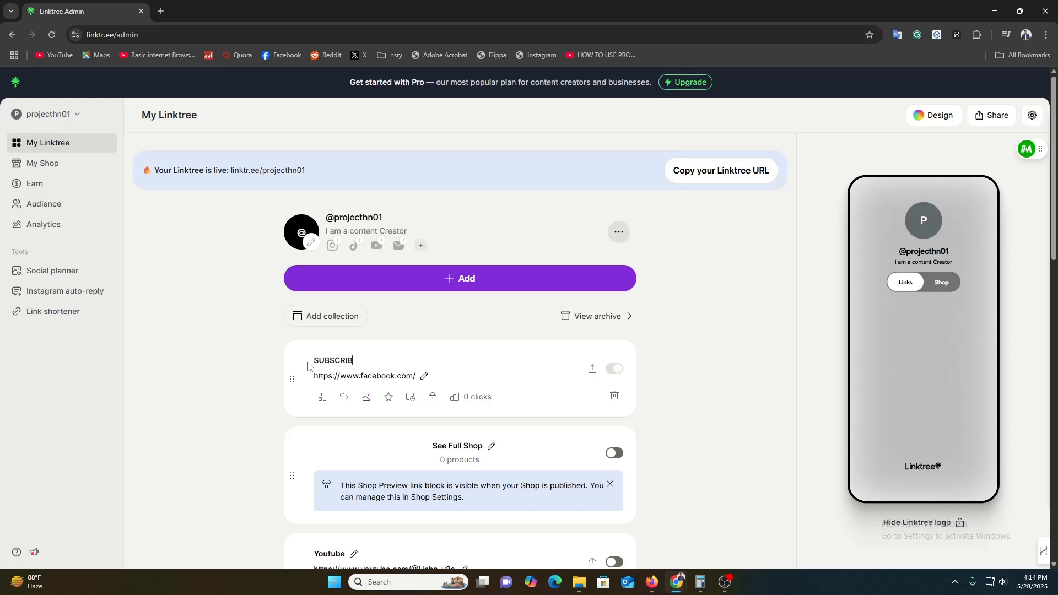
{"action": "type", "text": "E MY"}
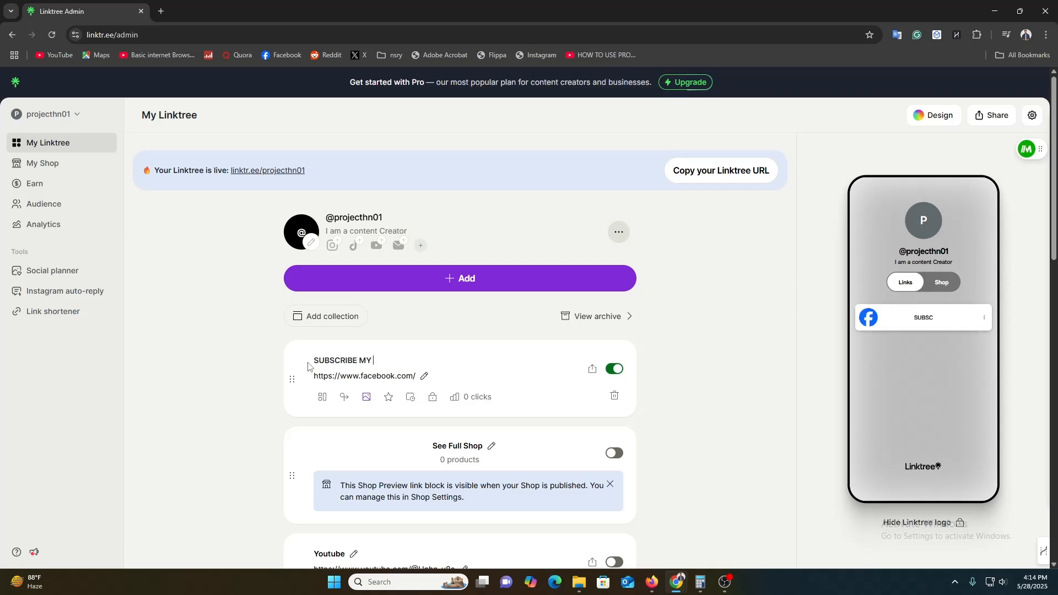
{"action": "type", "text": " YOUTUBE CHANNEL"}
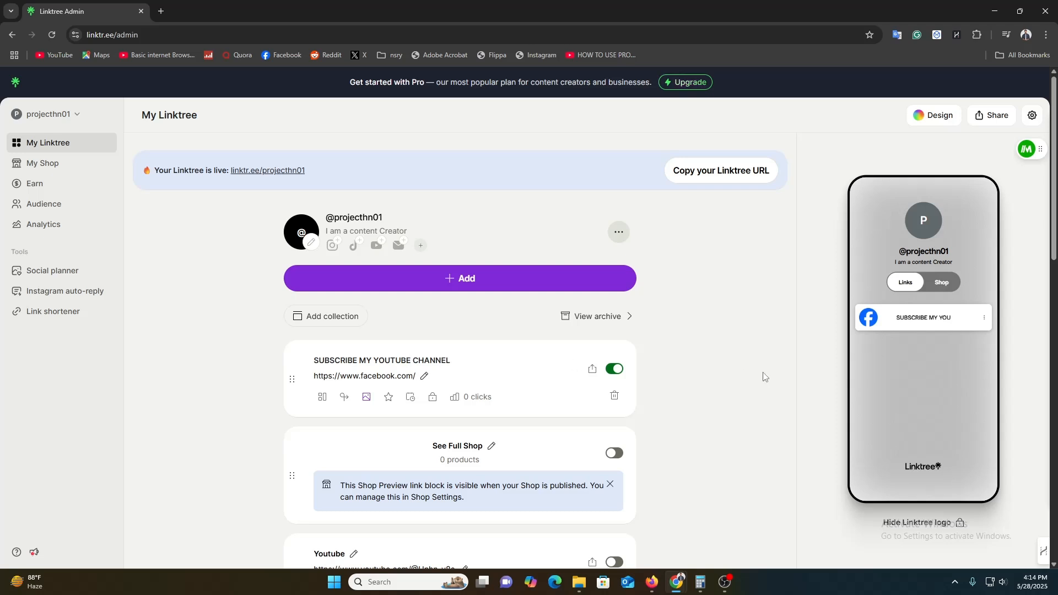
{"action": "left_click", "coordinate": [736, 380]}
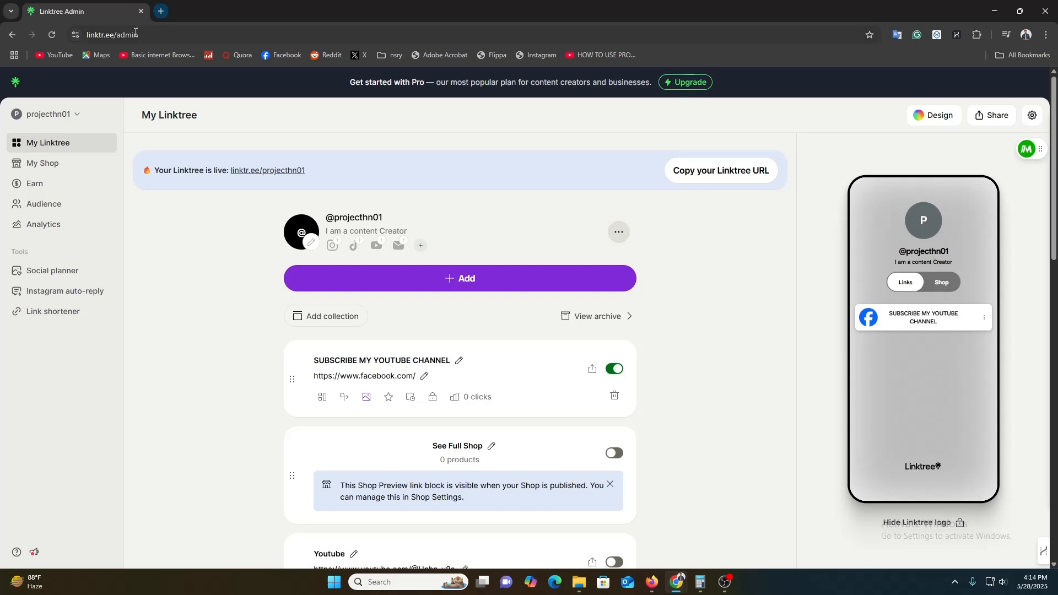
Copy the YouTube bookmark's address and paste it into the URL of the SUBSCRIBE MY YOUTUBE CHANNEL link.
{"action": "right_click", "coordinate": [61, 53]}
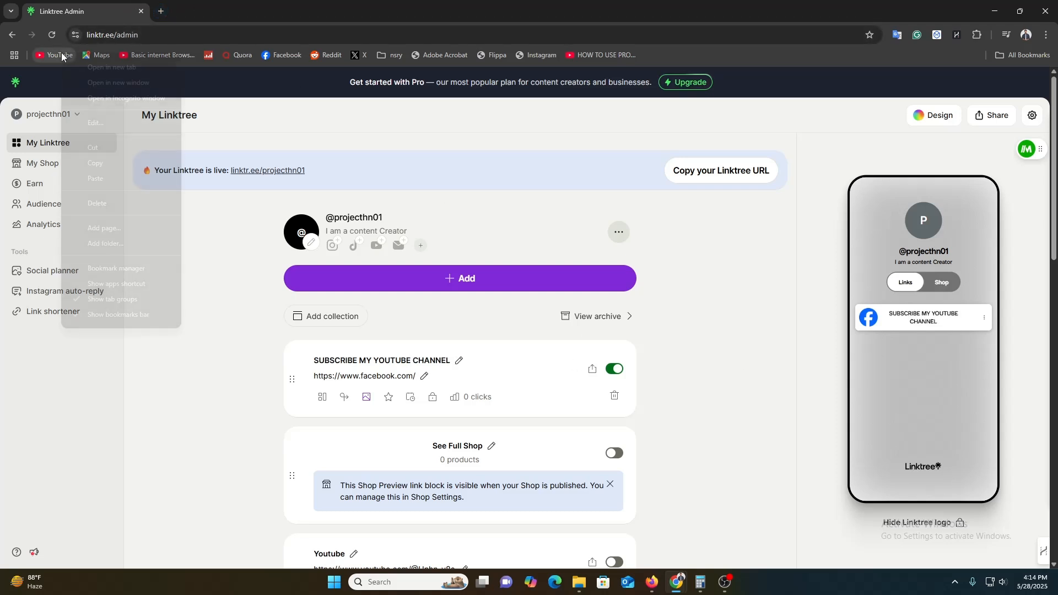
{"action": "left_click", "coordinate": [92, 163]}
{"action": "left_click", "coordinate": [423, 376]}
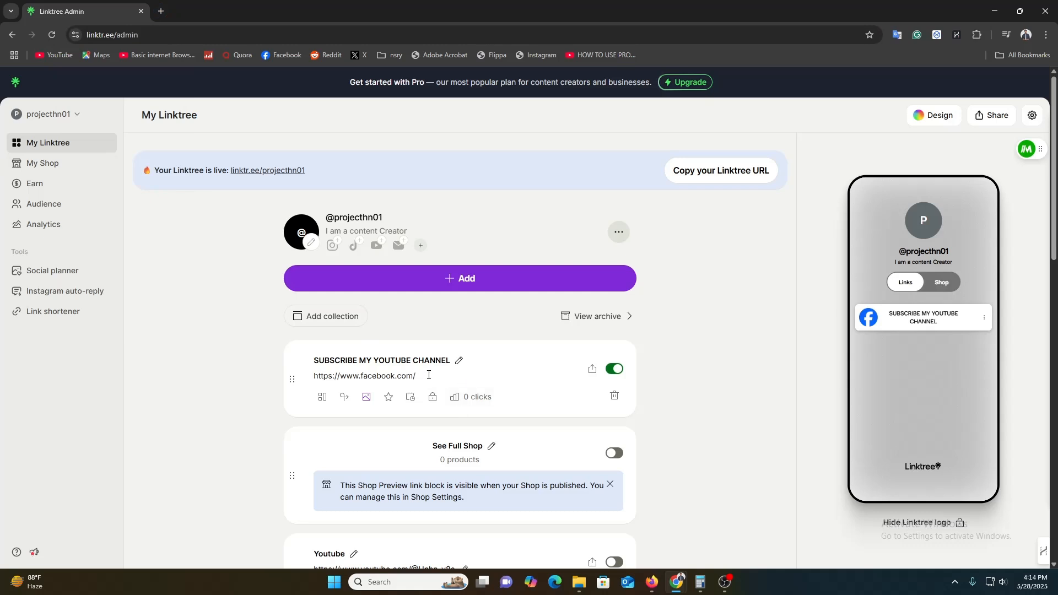
{"action": "left_click_drag", "start_coordinate": [365, 376], "coordinate": [291, 369]}
{"action": "key", "text": "BackSpace"}
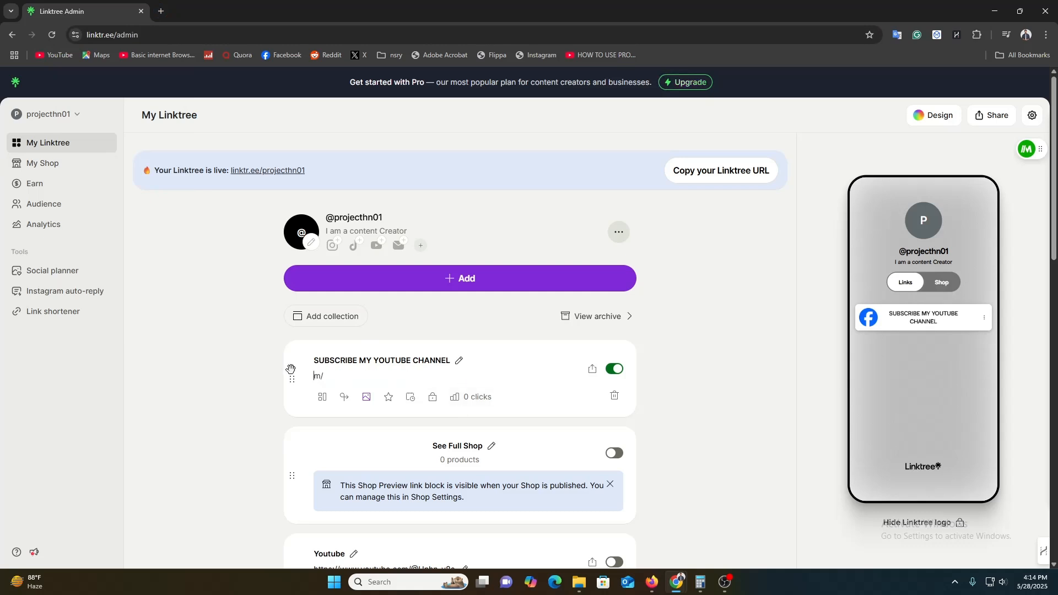
{"action": "key", "text": "BackSpace"}
{"action": "key", "text": "ctrl+v"}
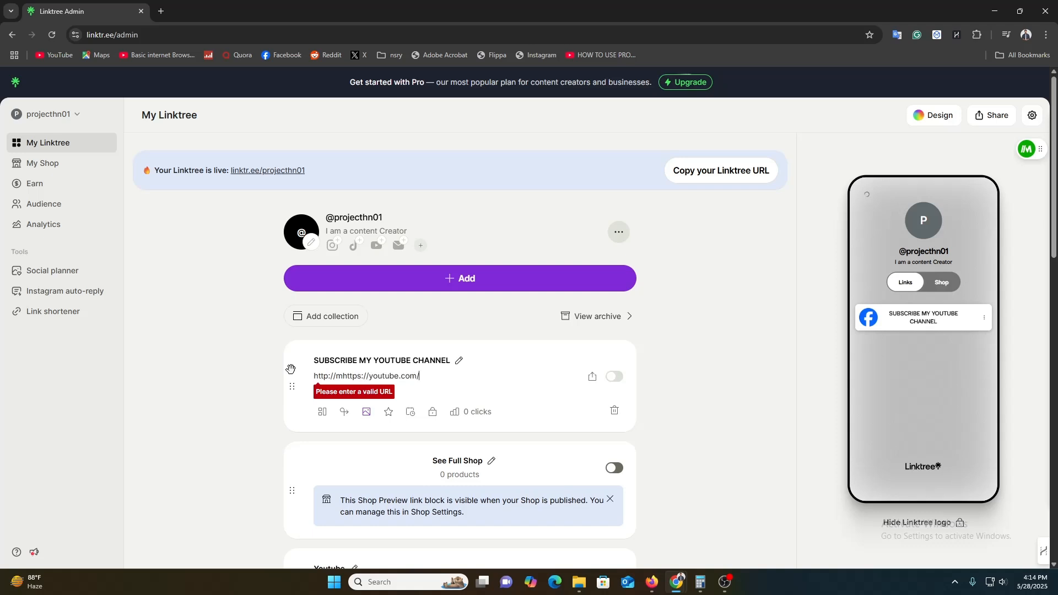
{"action": "left_click", "coordinate": [187, 388]}
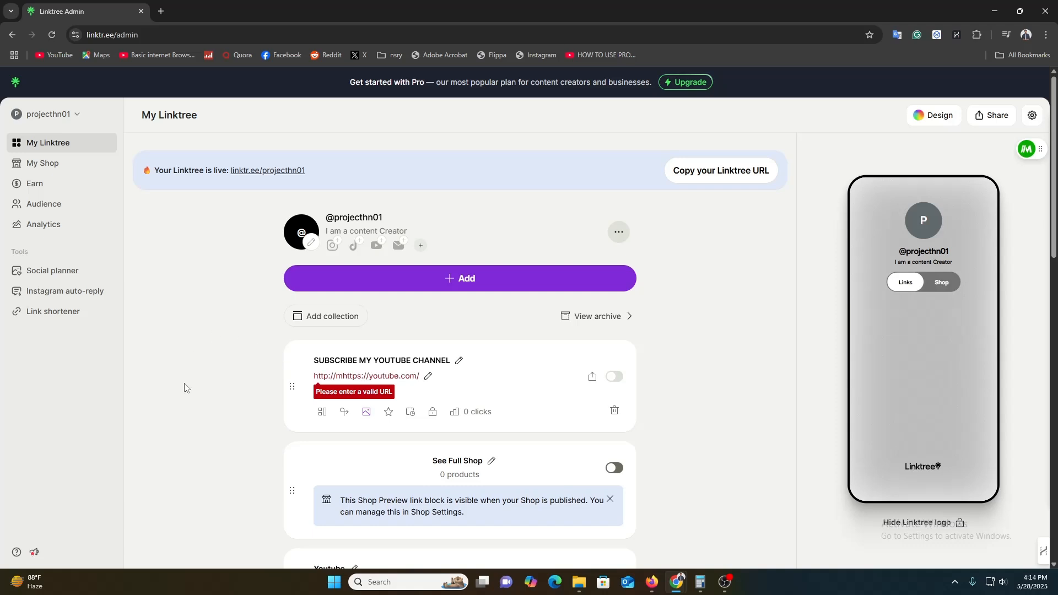
{"action": "left_click", "coordinate": [359, 379]}
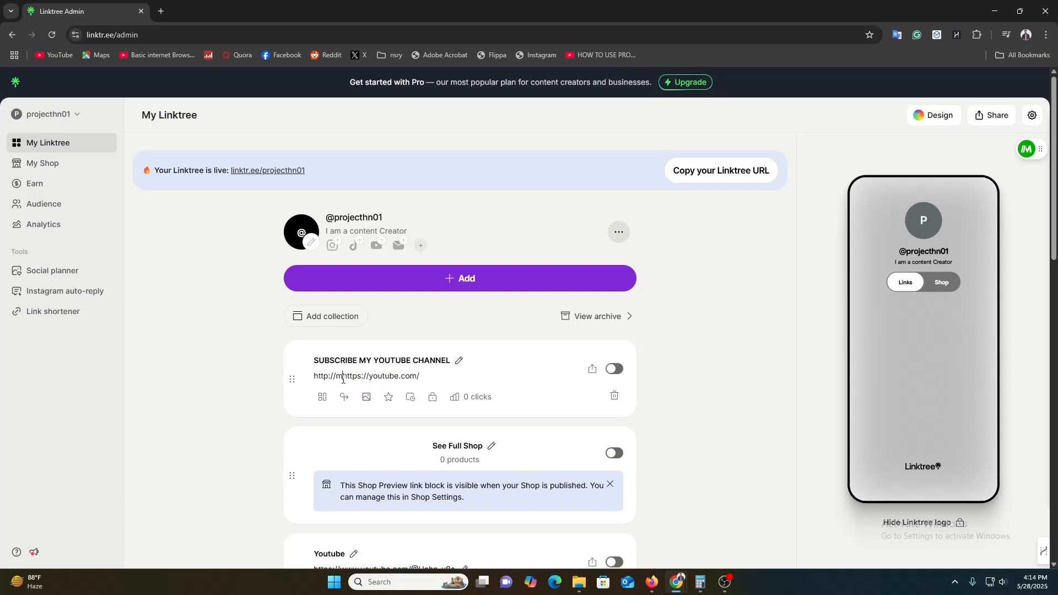
{"action": "left_click_drag", "start_coordinate": [343, 380], "coordinate": [267, 382]}
{"action": "type", "text": "https"}
{"action": "left_click", "coordinate": [616, 370]}
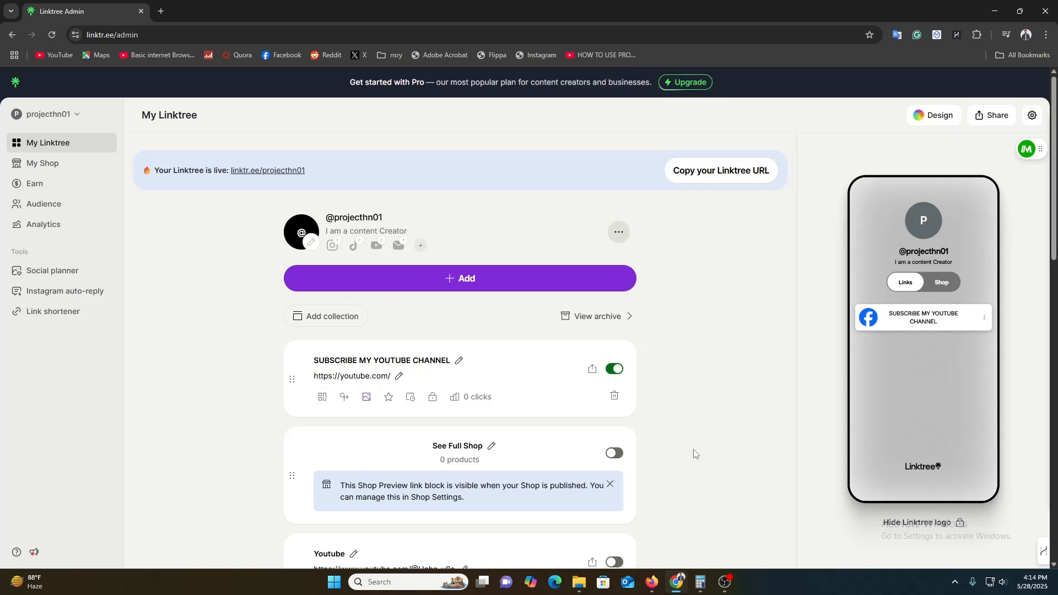
Reload the admin page, open the live Linktree page in a new tab and return to the admin page.
{"action": "left_click", "coordinate": [57, 34]}
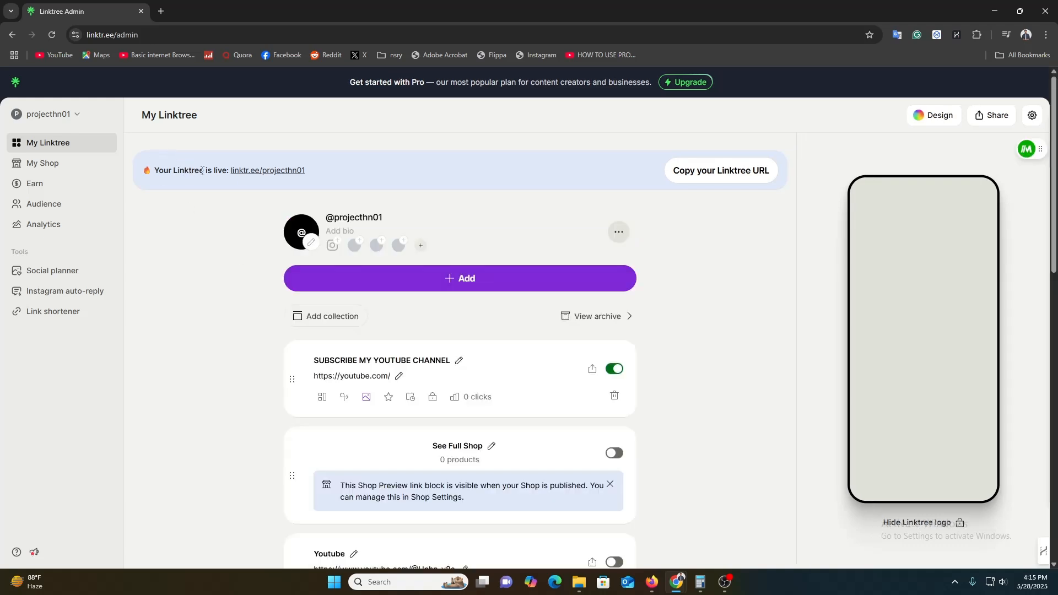
{"action": "left_click", "coordinate": [267, 170]}
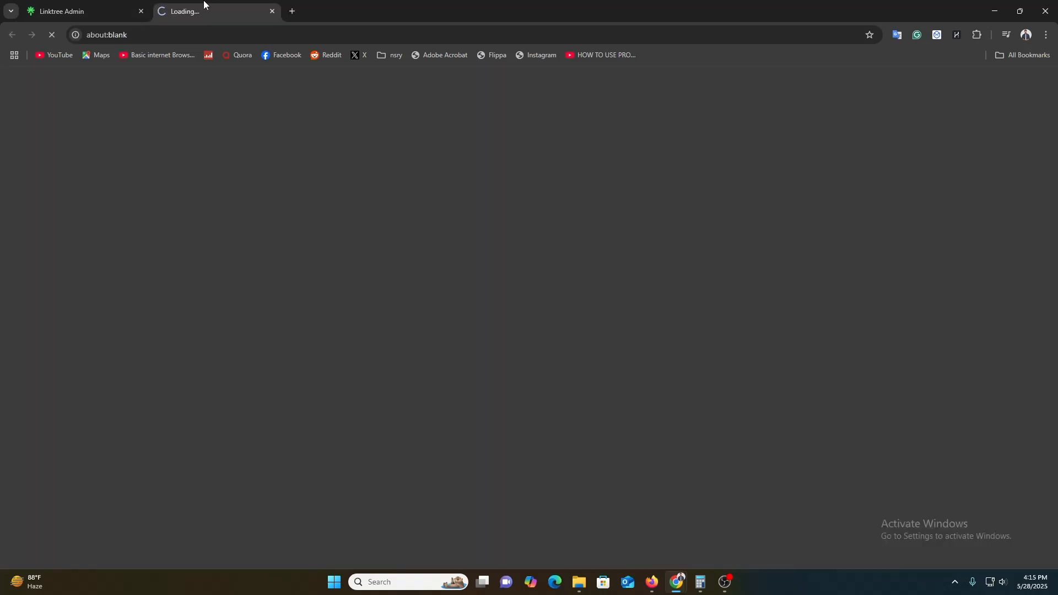
{"action": "left_click", "coordinate": [78, 11]}
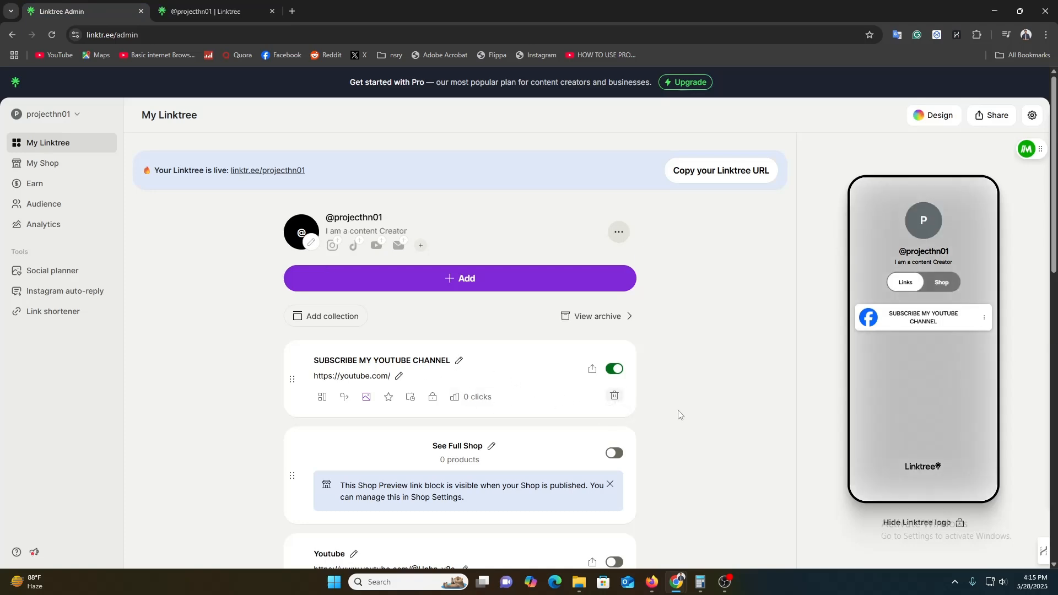
Remove the SUBSCRIBE MY YOUTUBE CHANNEL link from the list of links.
{"action": "left_click", "coordinate": [616, 397]}
{"action": "scroll", "coordinate": [620, 404], "scroll_direction": "down", "scroll_amount": 3}
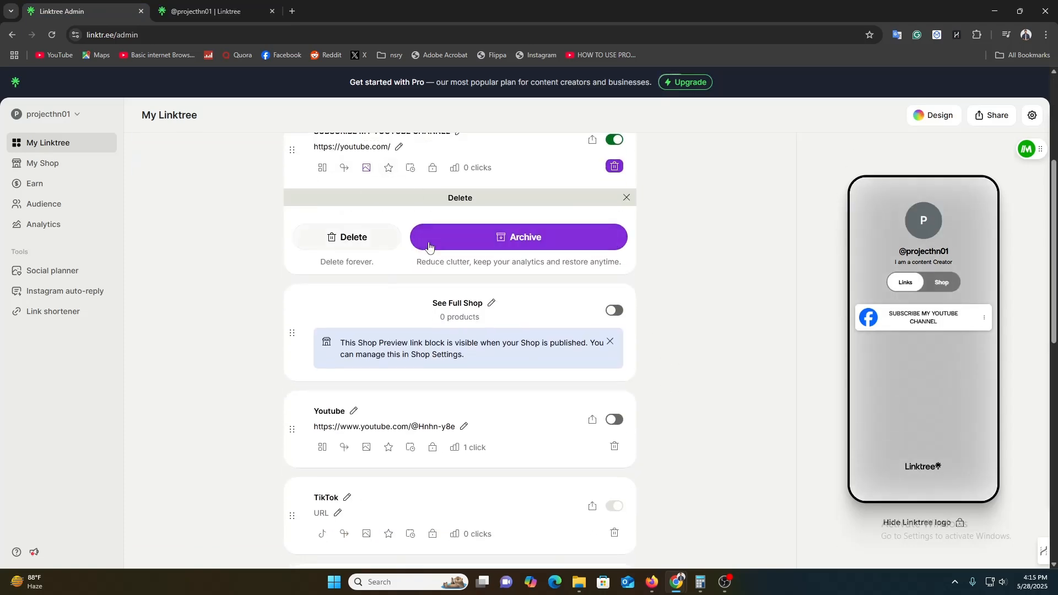
{"action": "scroll", "coordinate": [626, 351], "scroll_direction": "down", "scroll_amount": 3}
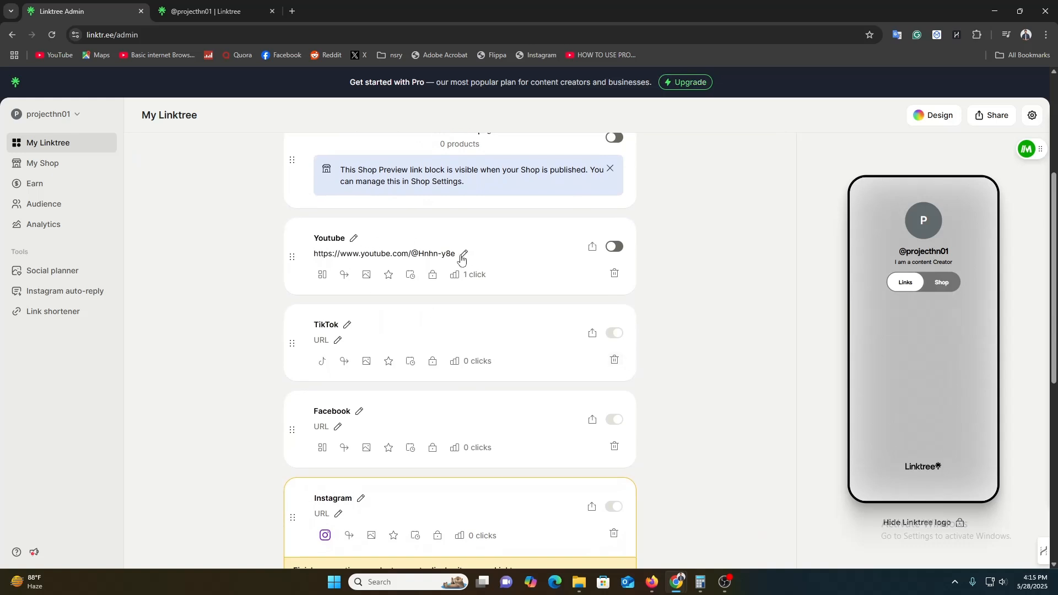
Enable the Youtube link and rename it as LIKE OUR VIDEO.
{"action": "left_click", "coordinate": [616, 248]}
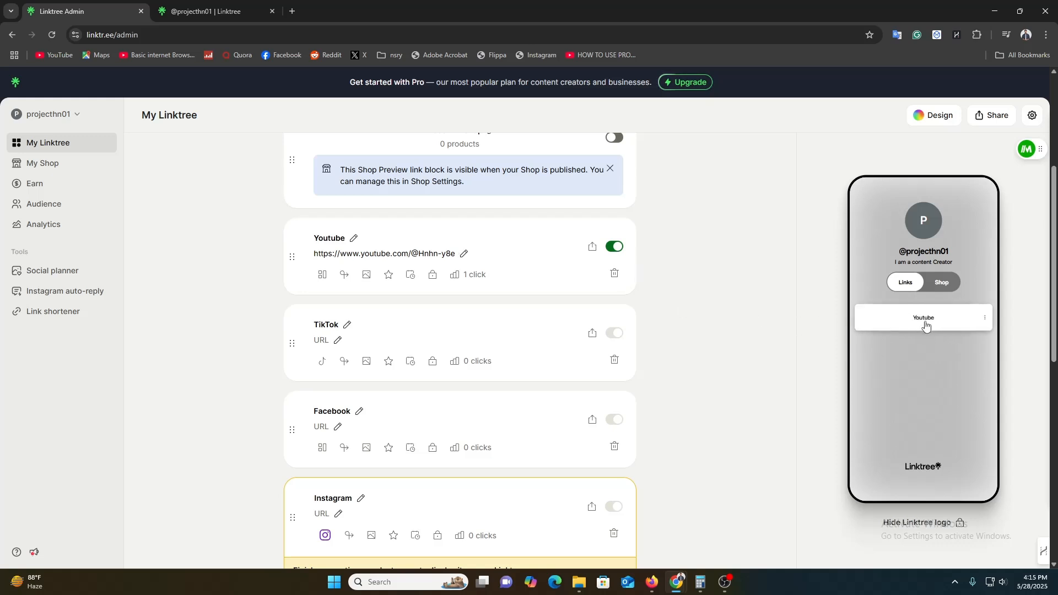
{"action": "left_click", "coordinate": [353, 239]}
{"action": "key", "text": "ctrl+a"}
{"action": "type", "text": "LIK"}
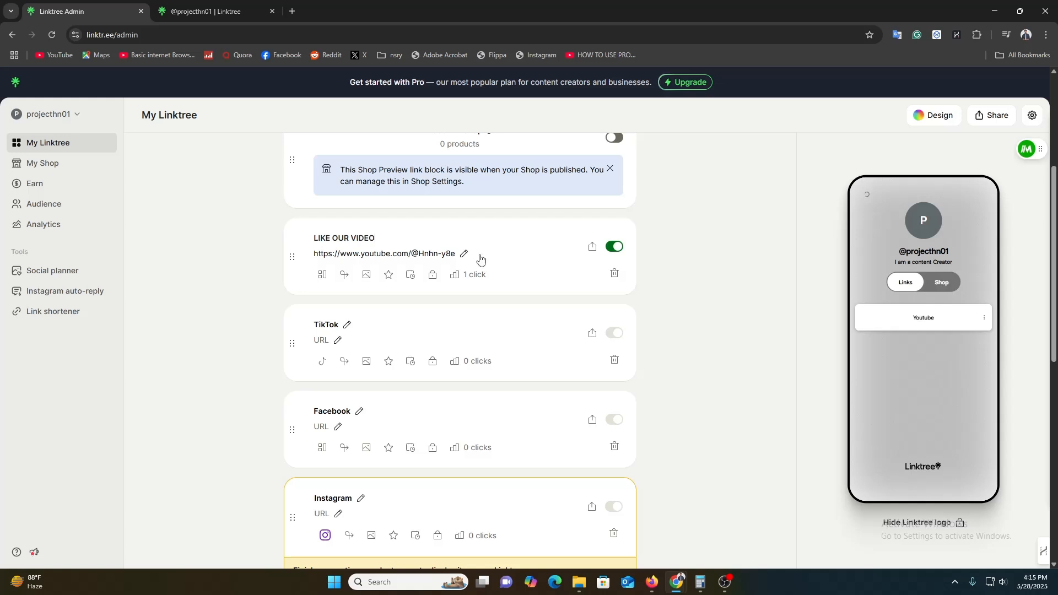
{"action": "left_click", "coordinate": [707, 294]}
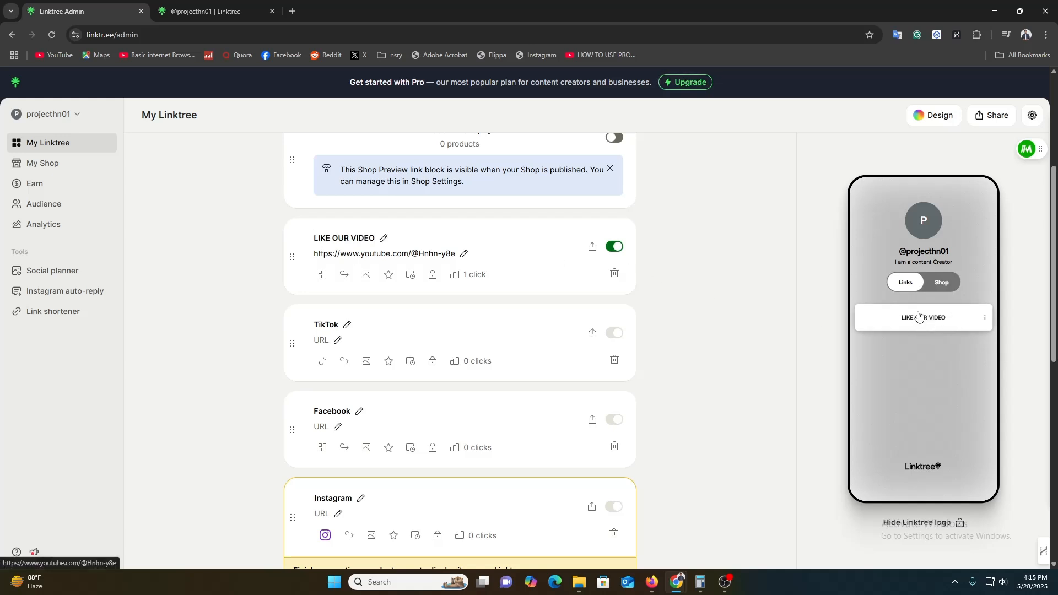
View the live Linktree page in its browser tab and return to Linktree Admin.
{"action": "left_click", "coordinate": [209, 11]}
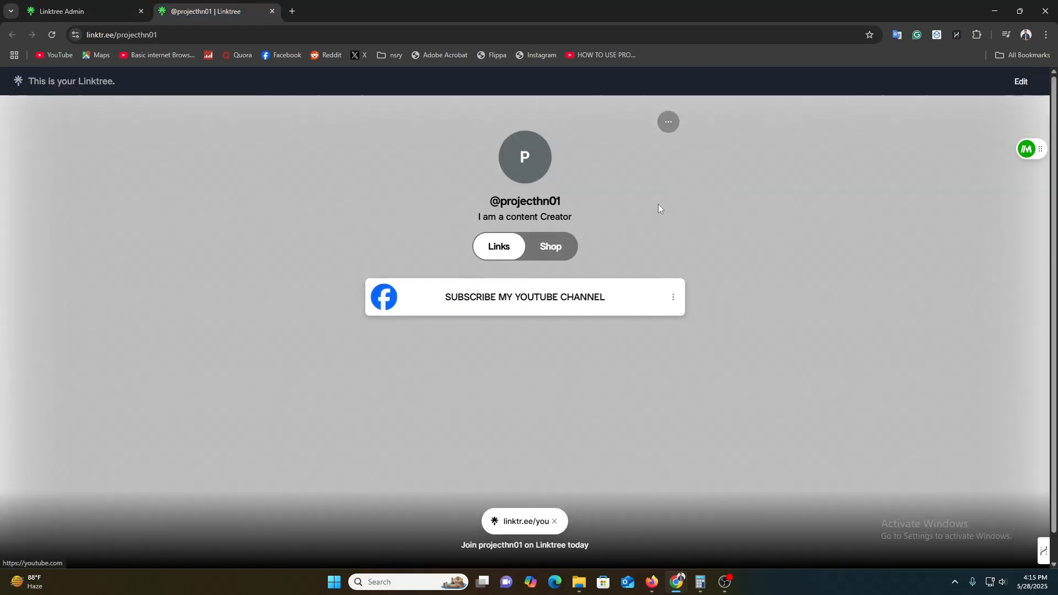
{"action": "left_click", "coordinate": [116, 5]}
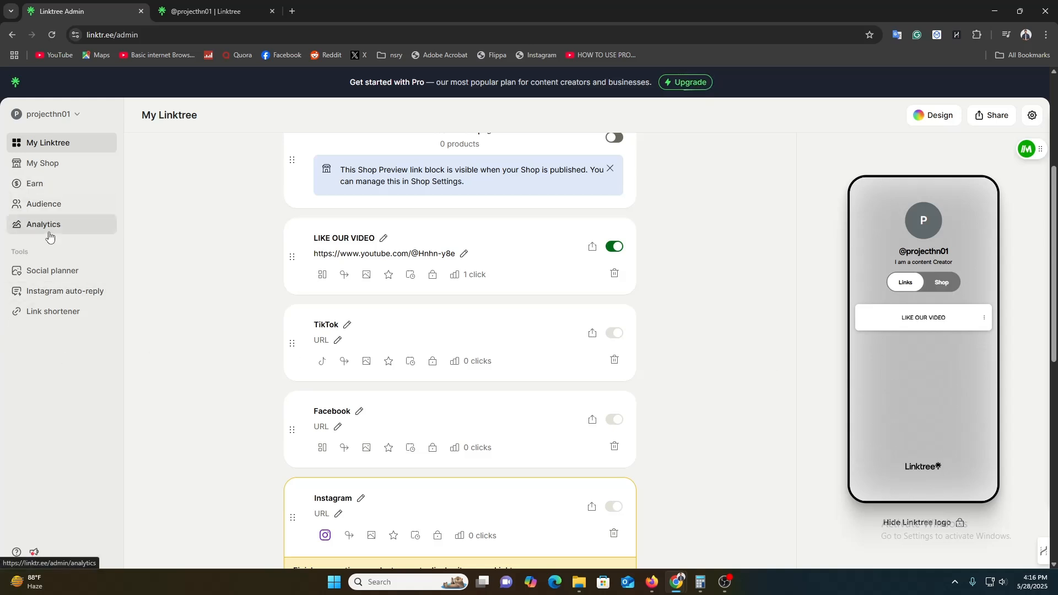
Open the Linktree's design settings, apply the Linktree x Selena + benny theme and look over the other themes.
{"action": "scroll", "coordinate": [716, 371], "scroll_direction": "up", "scroll_amount": 5}
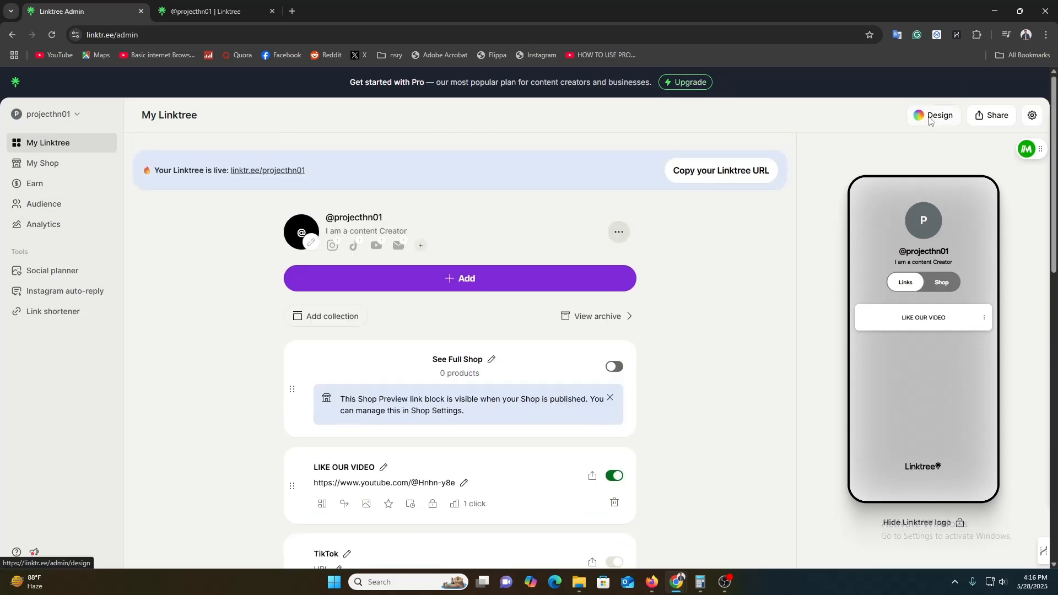
{"action": "left_click", "coordinate": [930, 117]}
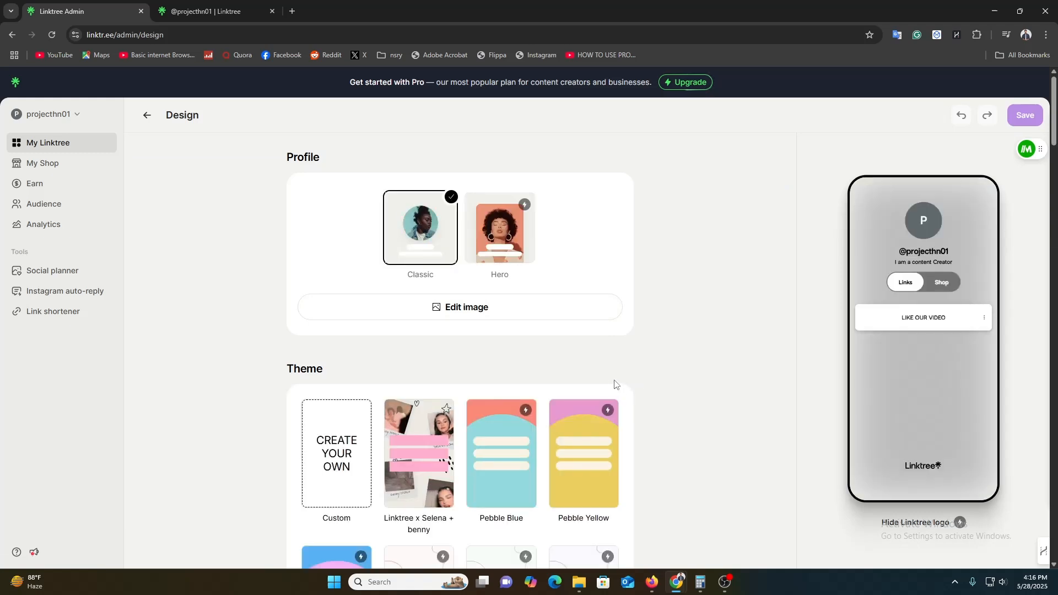
{"action": "scroll", "coordinate": [616, 384], "scroll_direction": "down", "scroll_amount": 4}
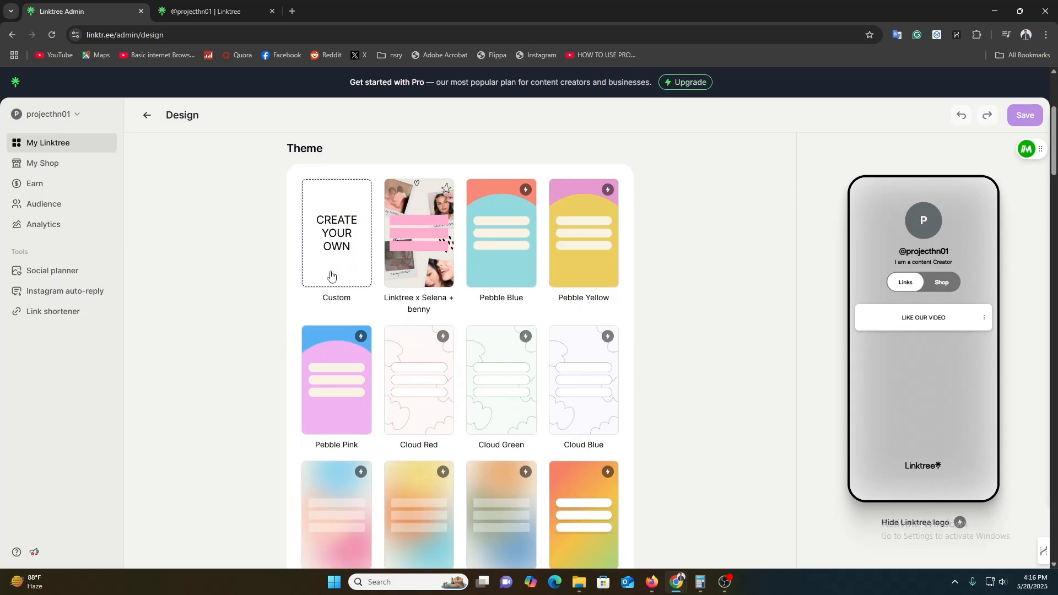
{"action": "left_click", "coordinate": [439, 253]}
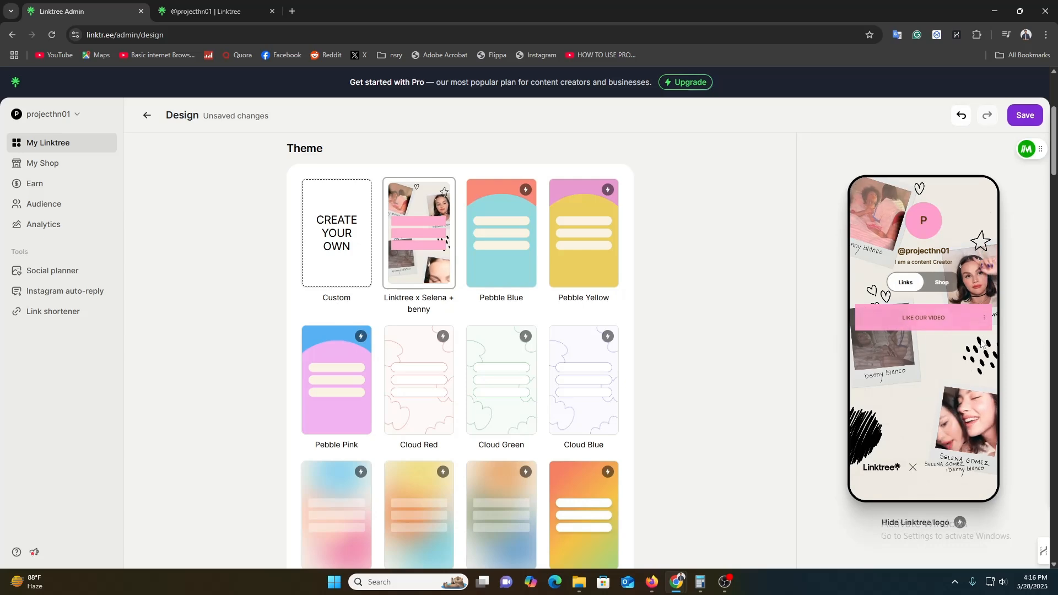
{"action": "scroll", "coordinate": [386, 444], "scroll_direction": "down", "scroll_amount": 7}
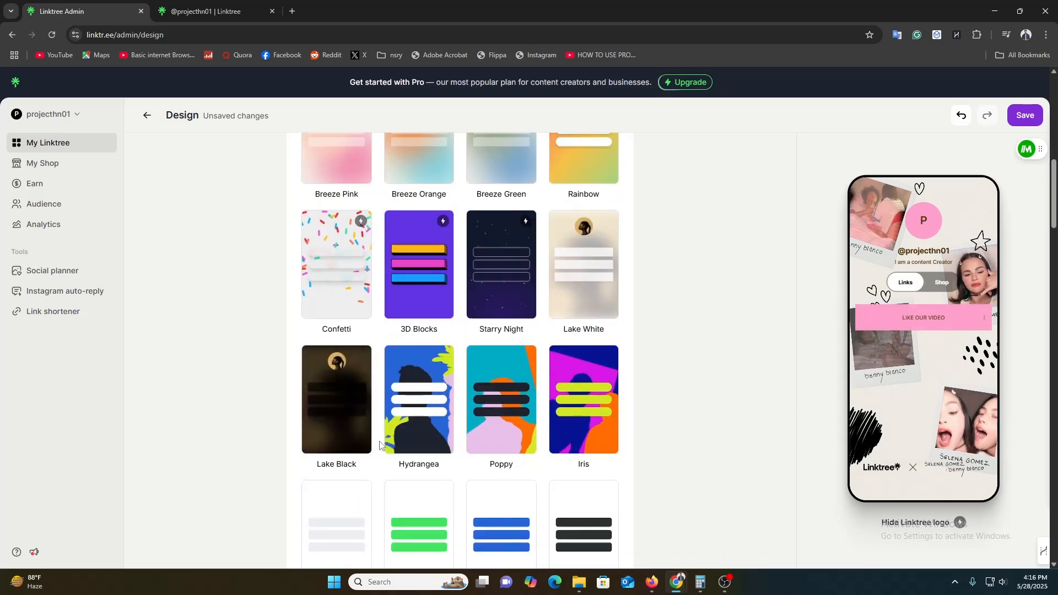
{"action": "scroll", "coordinate": [380, 445], "scroll_direction": "down", "scroll_amount": 1}
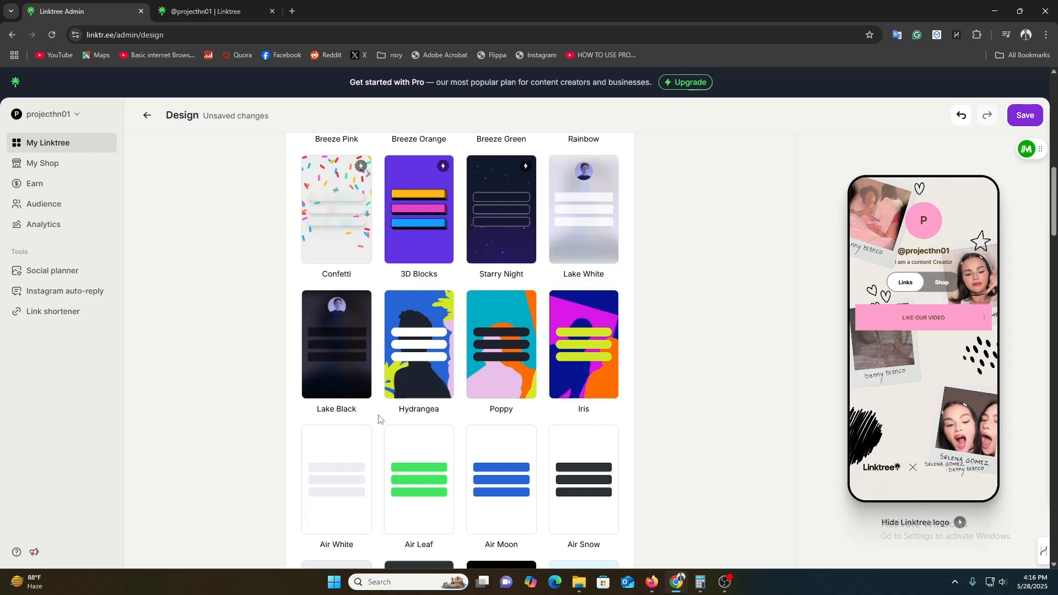
Upload the image "Abstract logo for website developers" as the profile avatar with a square crop and save the design.
{"action": "scroll", "coordinate": [380, 419], "scroll_direction": "up", "scroll_amount": 10}
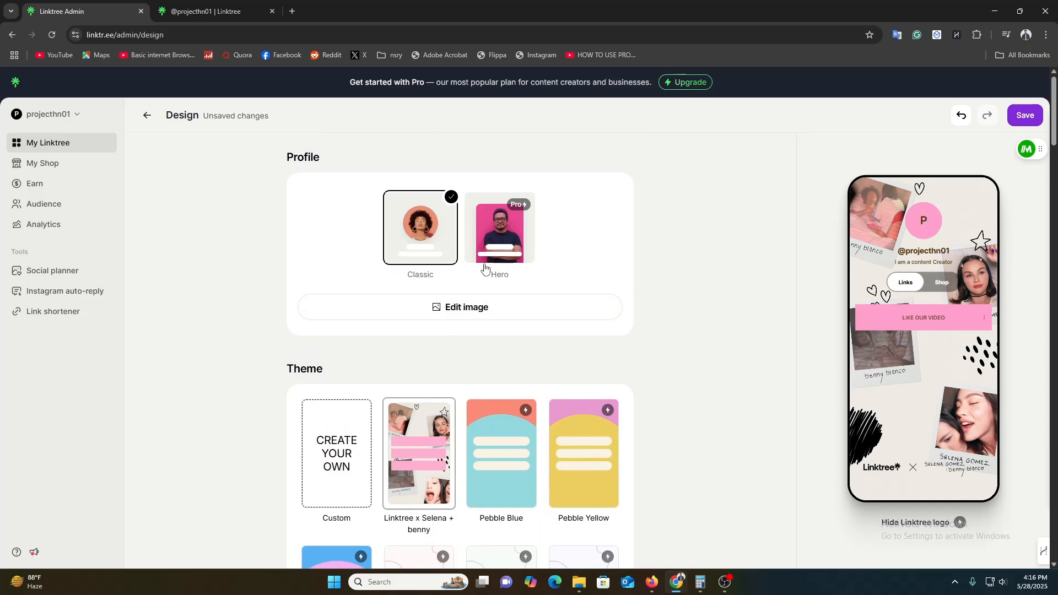
{"action": "left_click", "coordinate": [467, 317]}
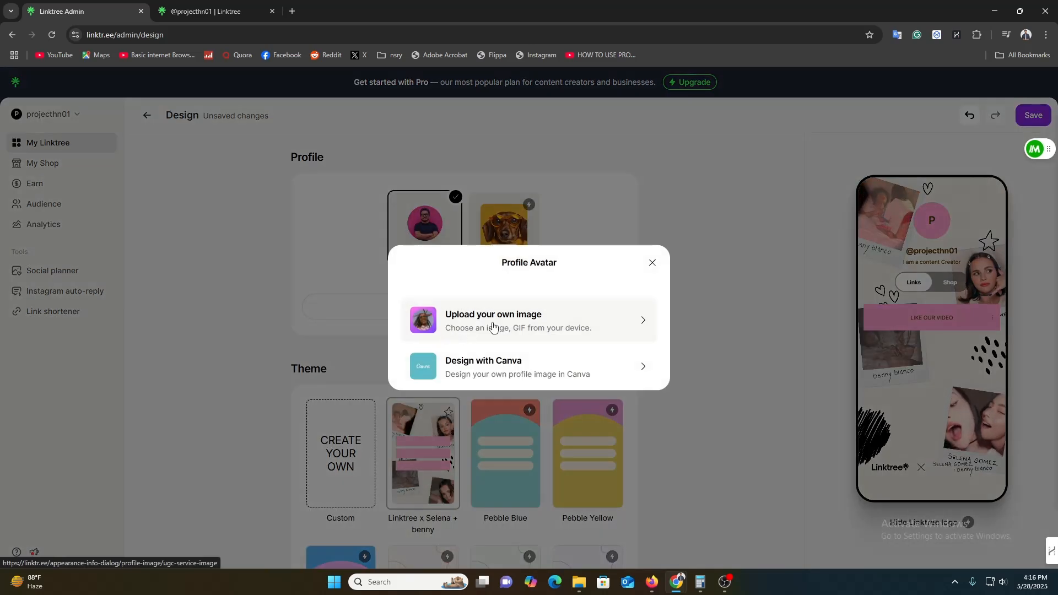
{"action": "left_click", "coordinate": [514, 329]}
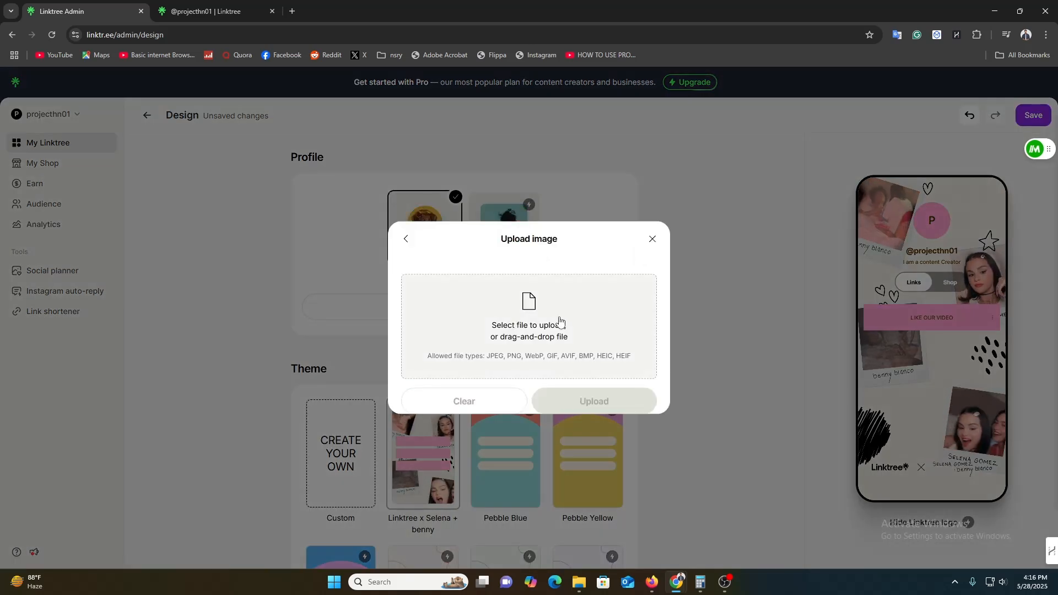
{"action": "left_click", "coordinate": [421, 312]}
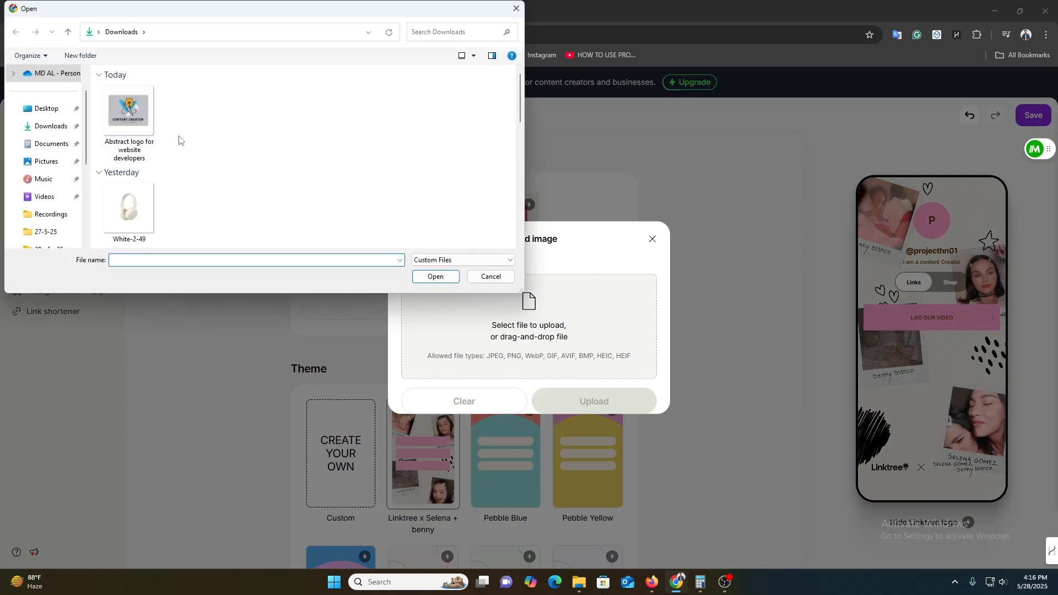
{"action": "double_click", "coordinate": [140, 114]}
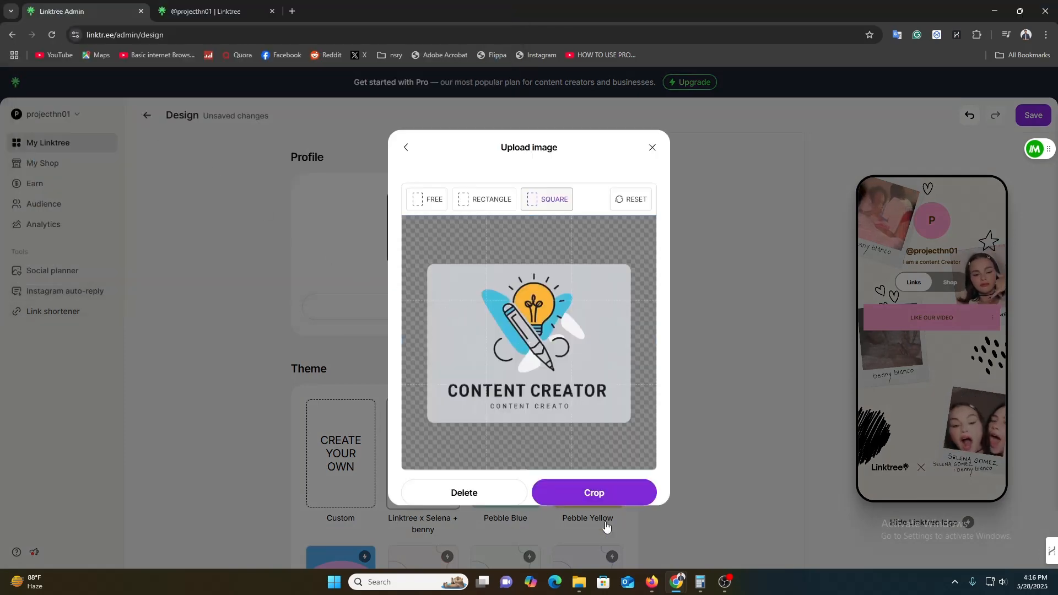
{"action": "left_click", "coordinate": [599, 496]}
{"action": "left_click", "coordinate": [630, 500]}
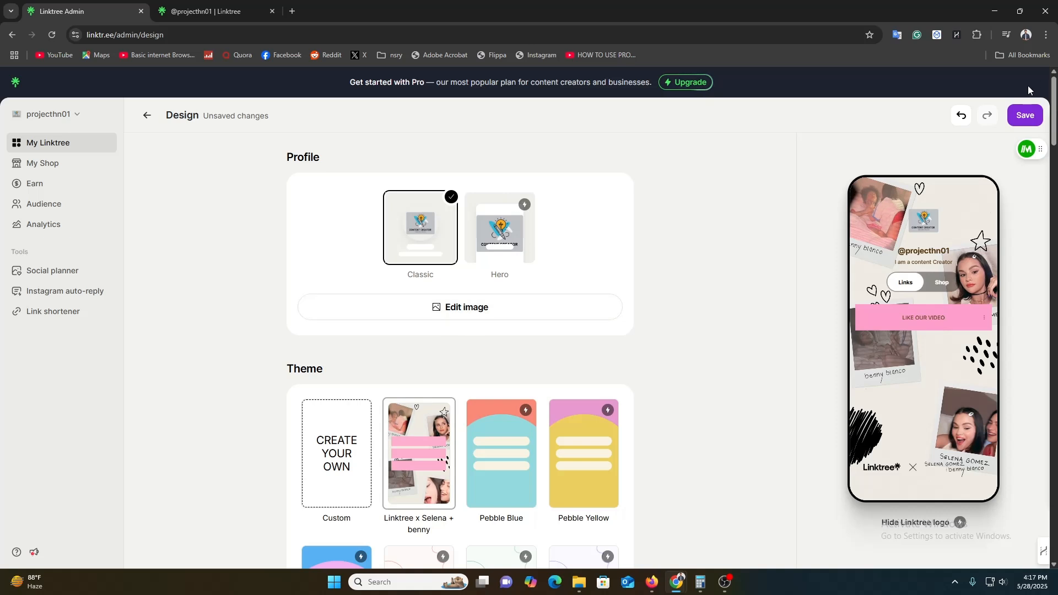
{"action": "left_click", "coordinate": [1028, 117]}
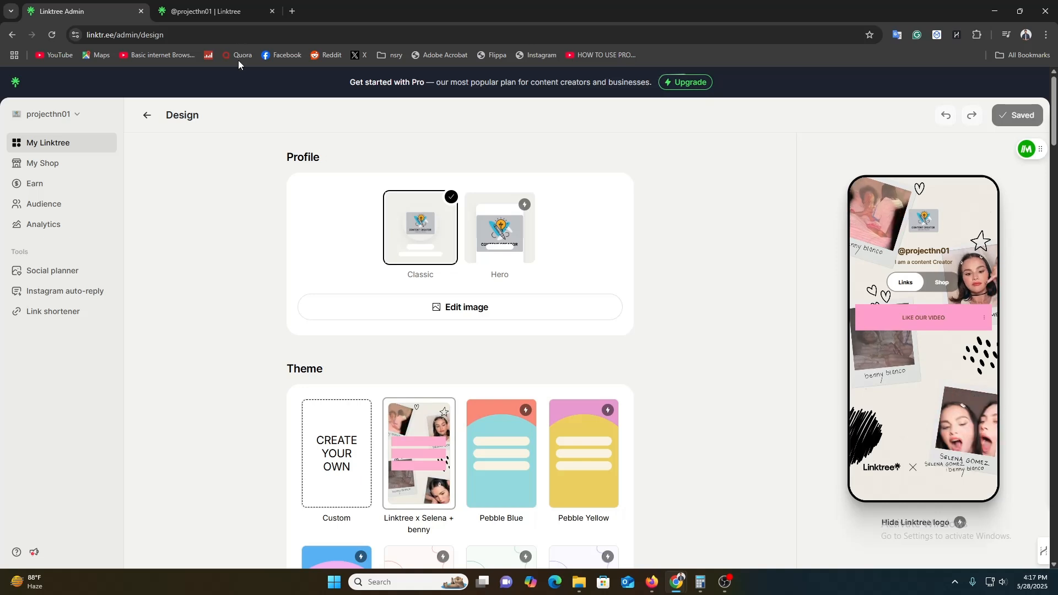
View the redesigned live Linktree page and the account's Analytics, and return to My Linktree.
{"action": "left_click", "coordinate": [209, 11]}
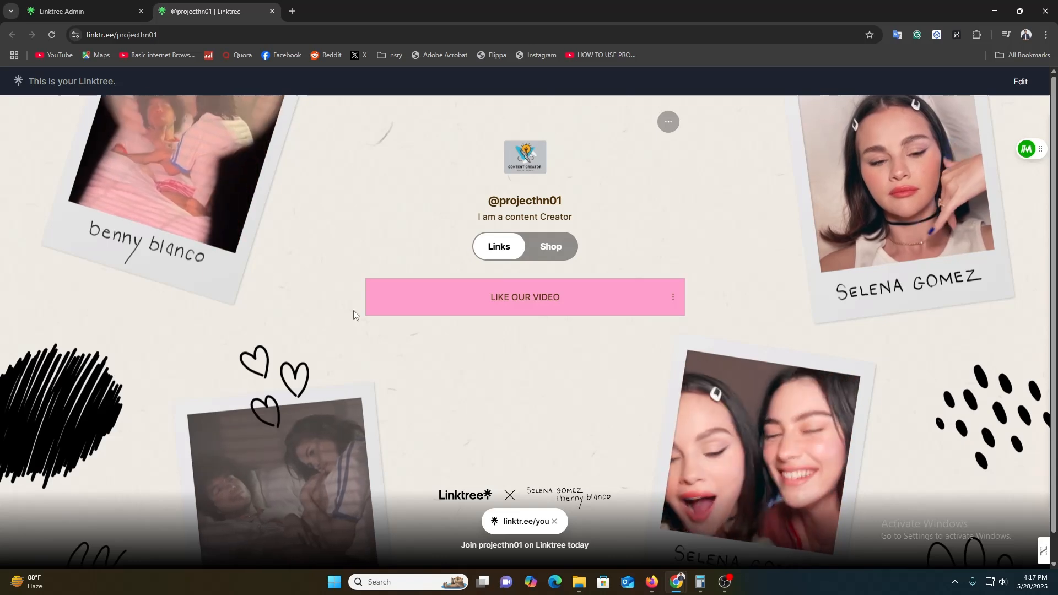
{"action": "left_click", "coordinate": [83, 6]}
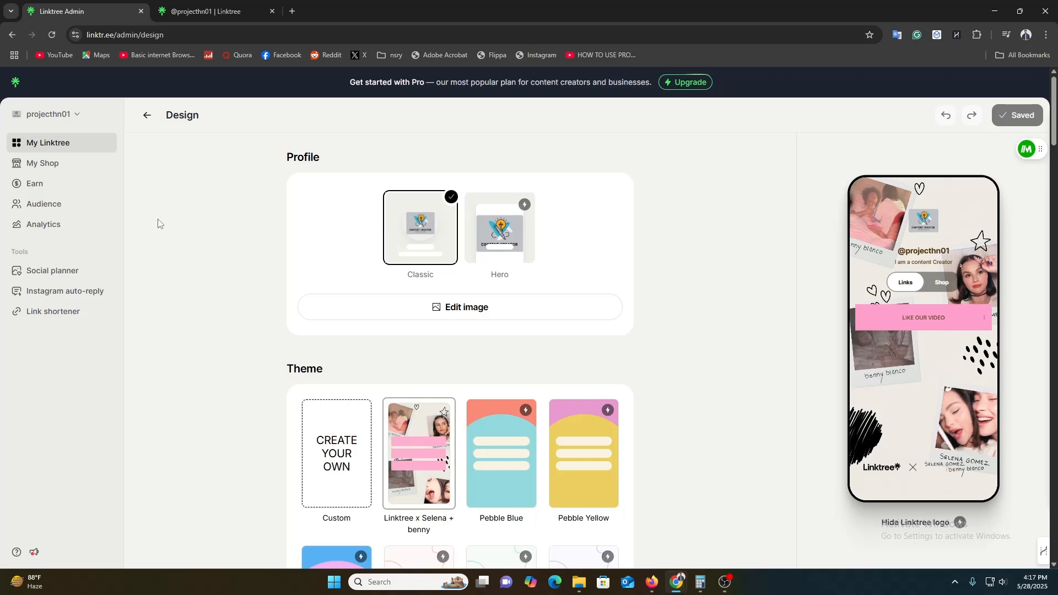
{"action": "left_click", "coordinate": [24, 231]}
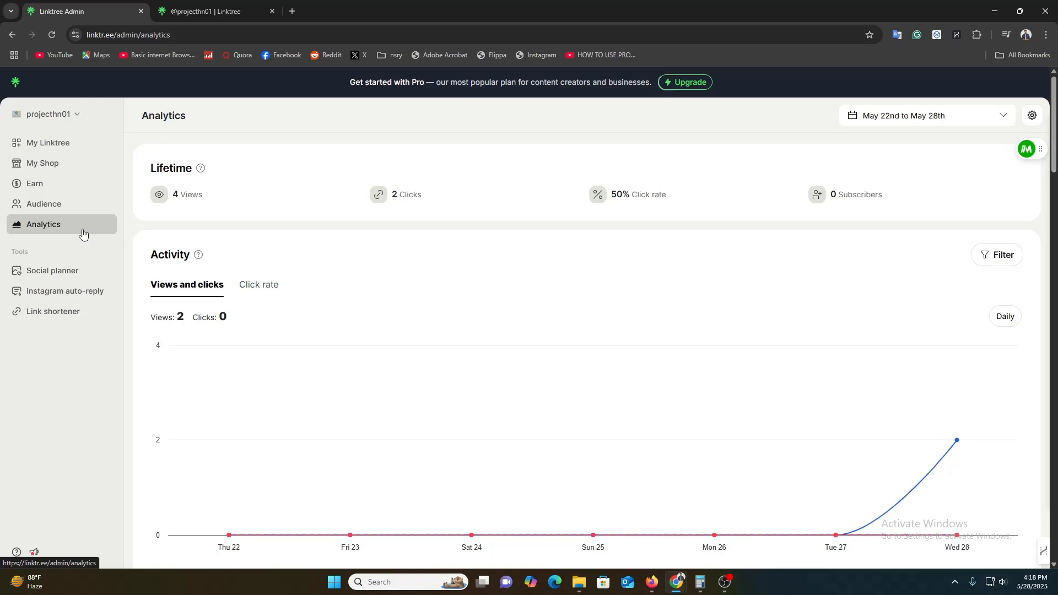
{"action": "left_click", "coordinate": [55, 148]}
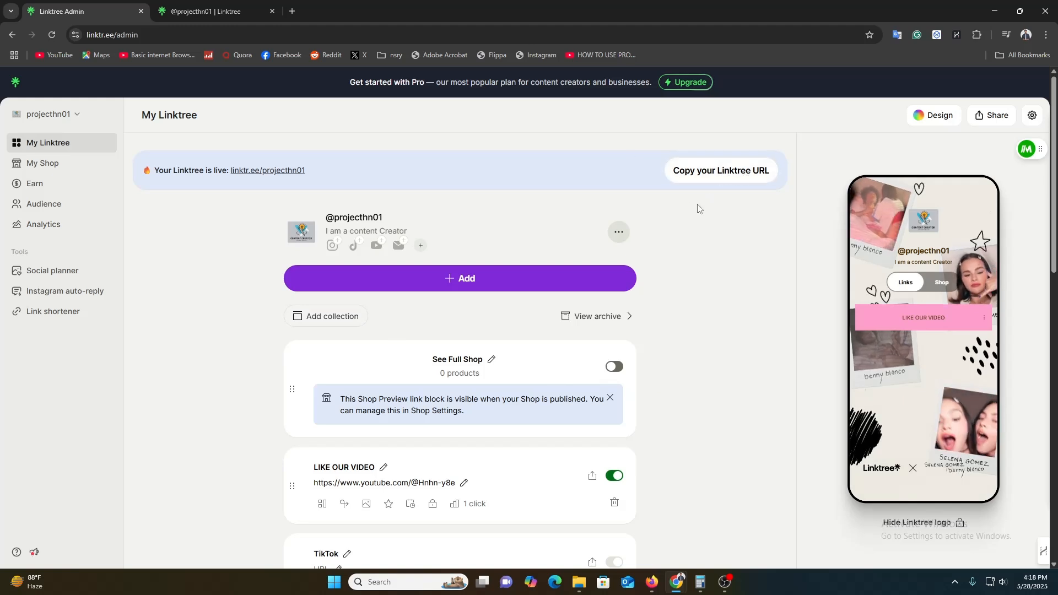
Open and close the profile's extra options and look through the whole list of links.
{"action": "left_click", "coordinate": [620, 232]}
{"action": "left_click", "coordinate": [688, 245]}
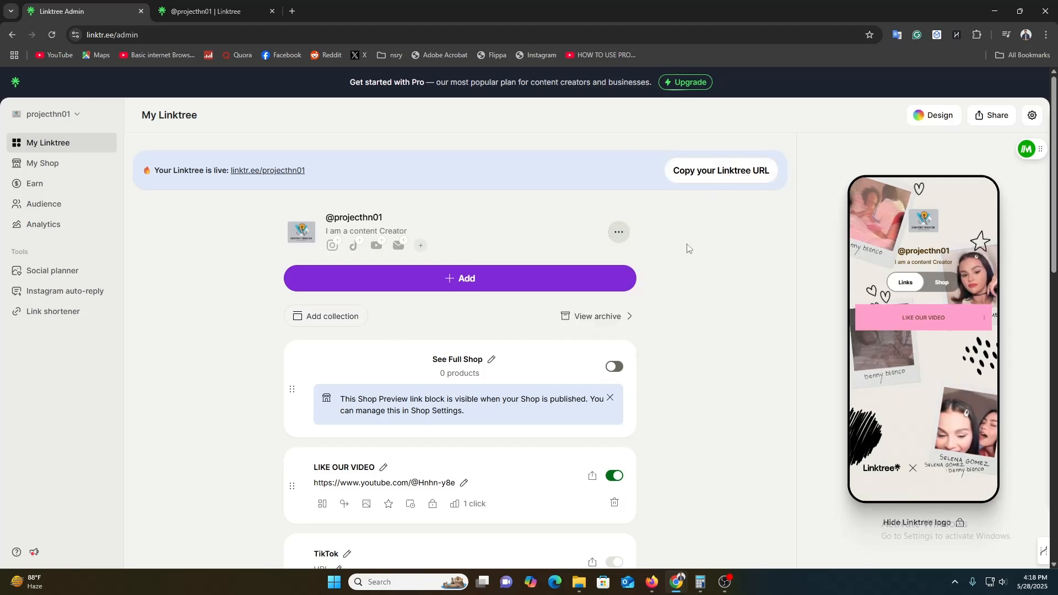
{"action": "scroll", "coordinate": [700, 300], "scroll_direction": "down", "scroll_amount": 15}
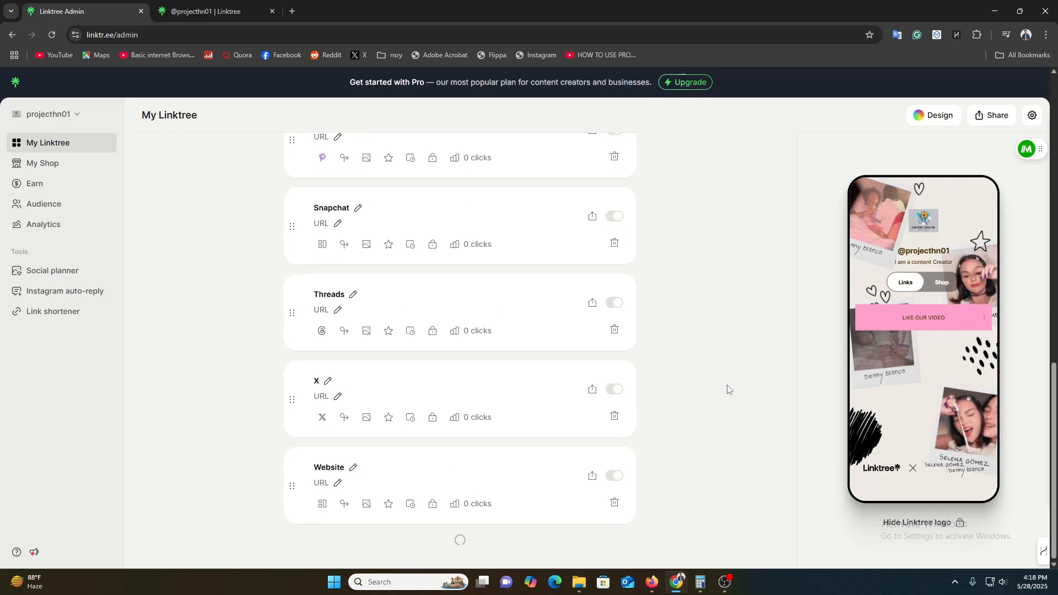
{"action": "scroll", "coordinate": [716, 408], "scroll_direction": "up", "scroll_amount": 15}
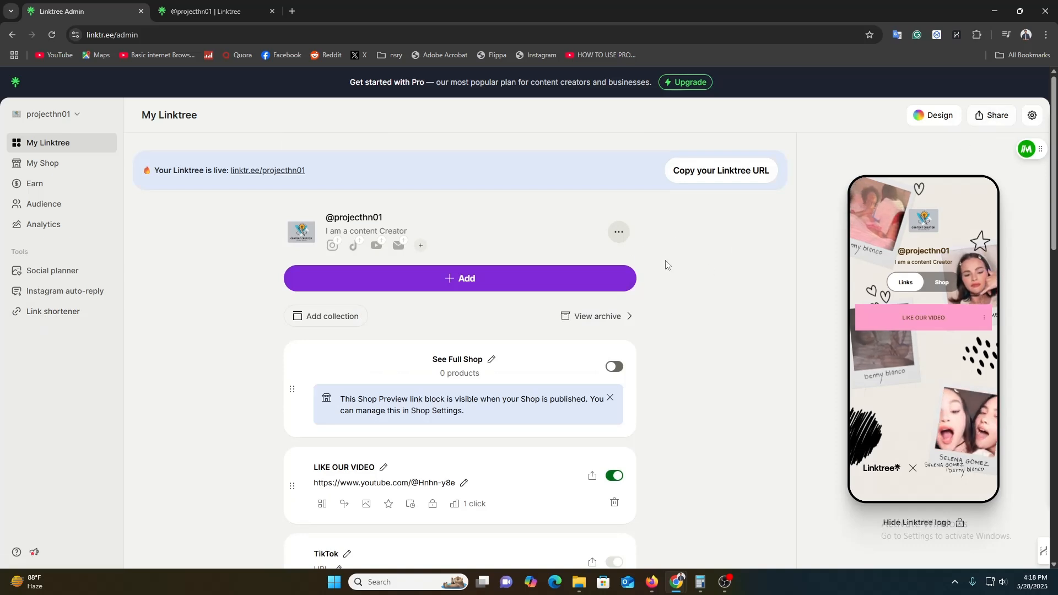
Open the Share your Linktree options, look over them and close them.
{"action": "left_click", "coordinate": [996, 122]}
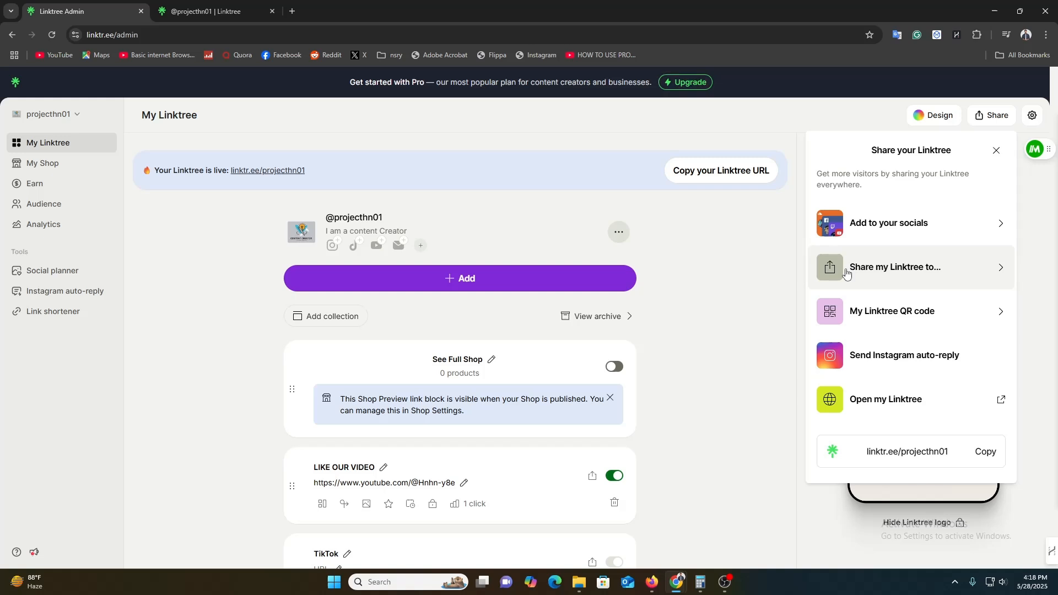
{"action": "left_click", "coordinate": [728, 278]}
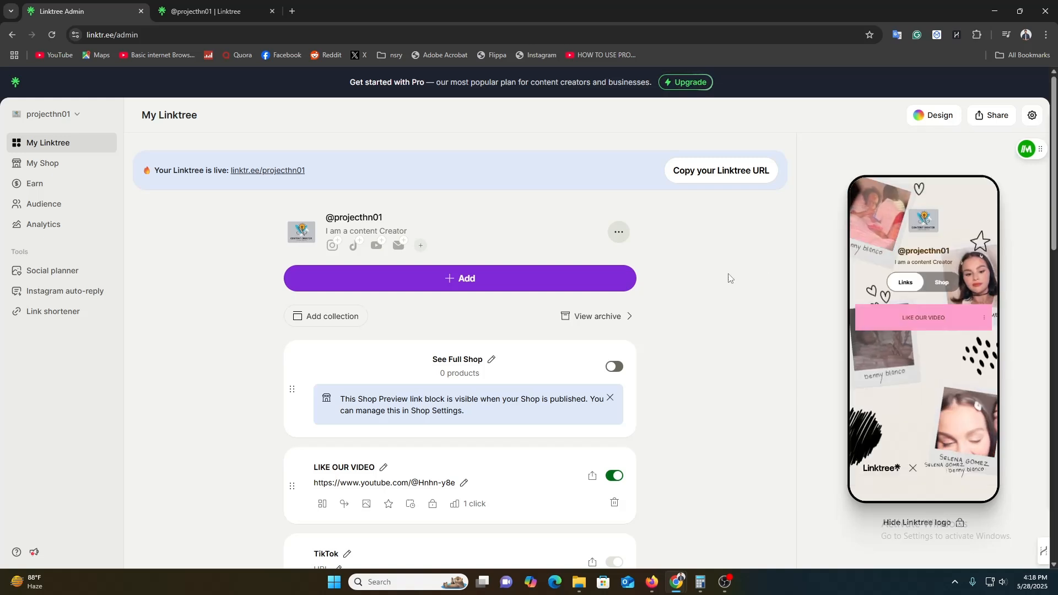